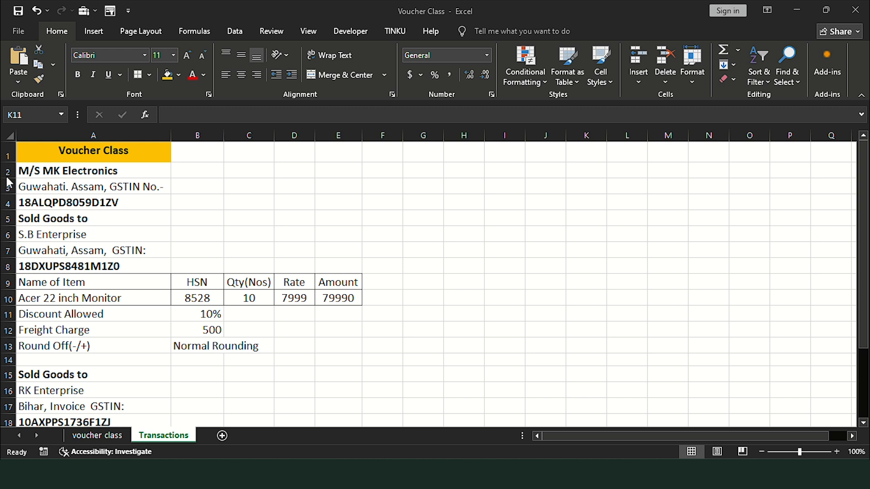
Step: Review the S.B Enterprise sale in the Transactions sheet, including the seller, monitor item, discount, freight charge and round-off method
click(49, 175)
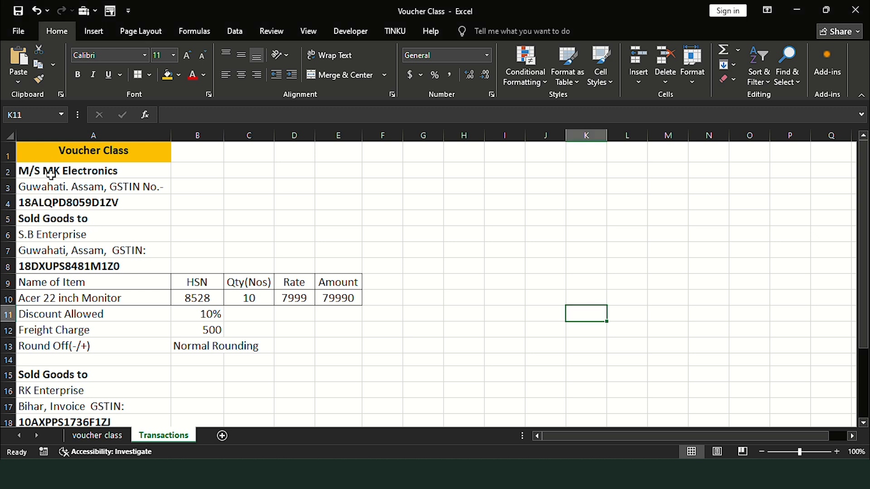
click(77, 175)
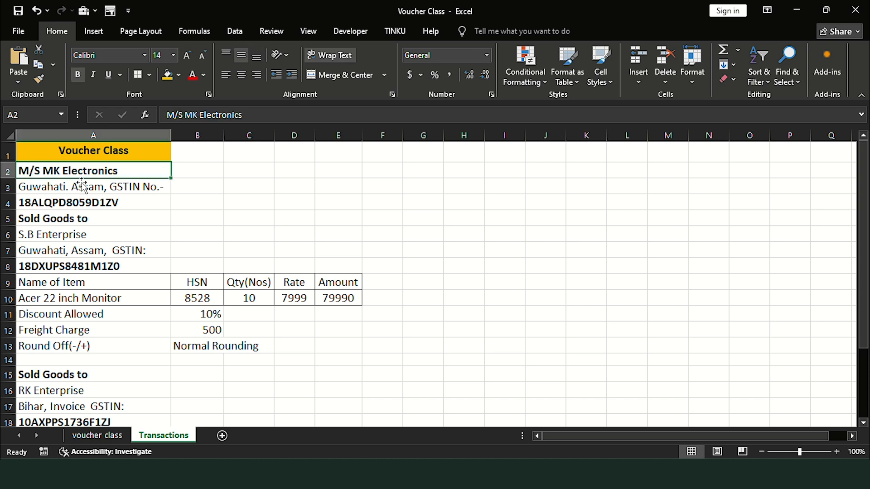
click(180, 221)
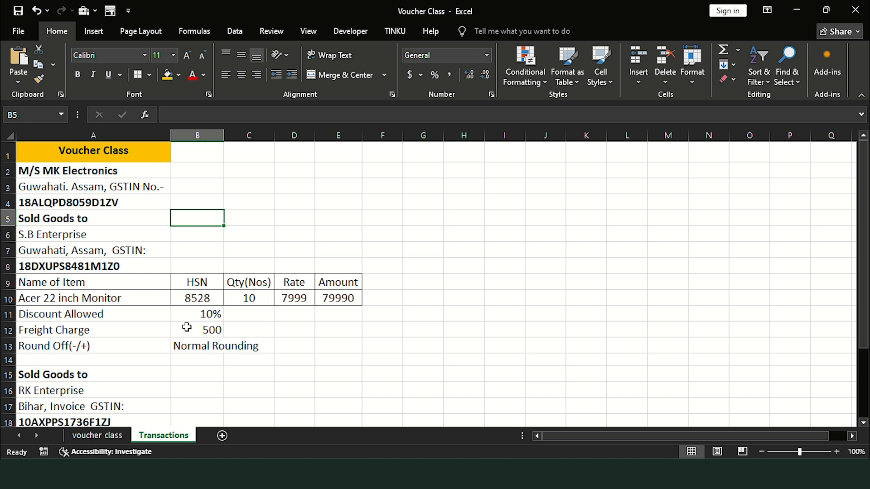
click(52, 318)
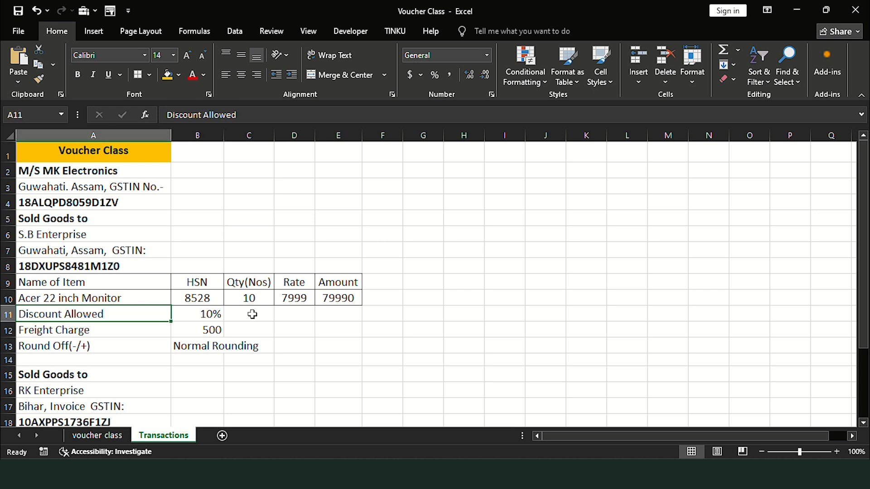
click(210, 314)
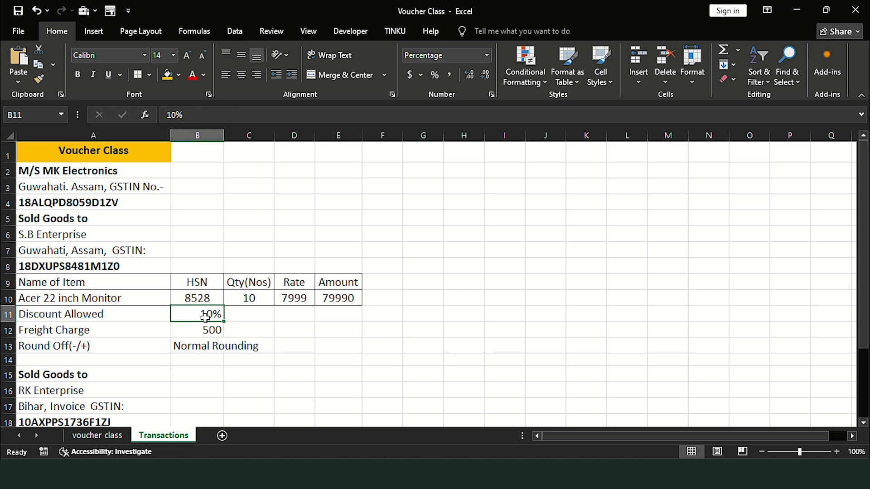
click(64, 335)
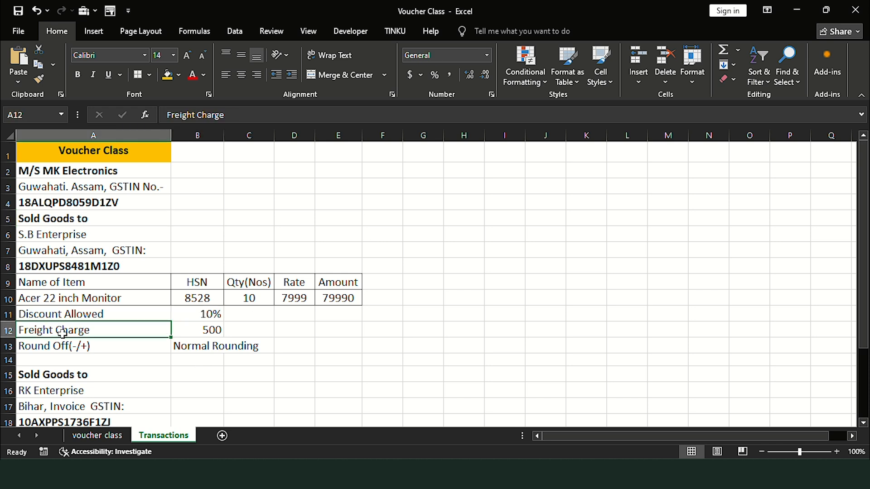
click(206, 330)
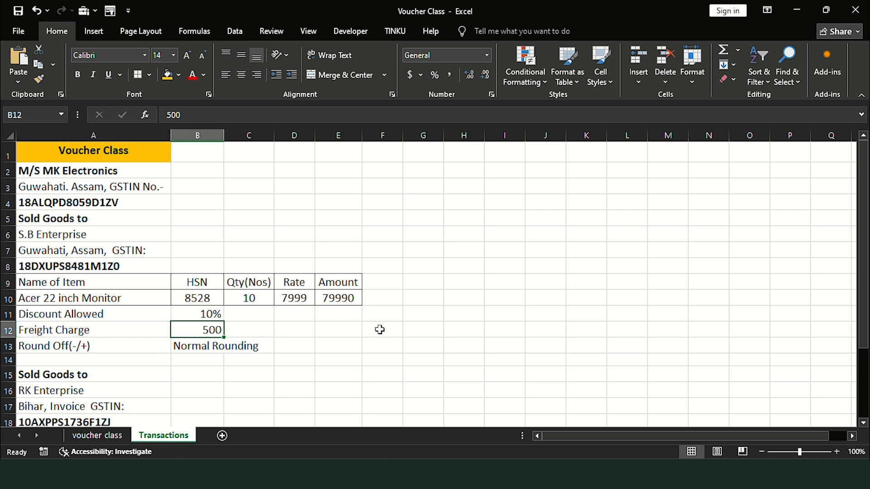
click(46, 352)
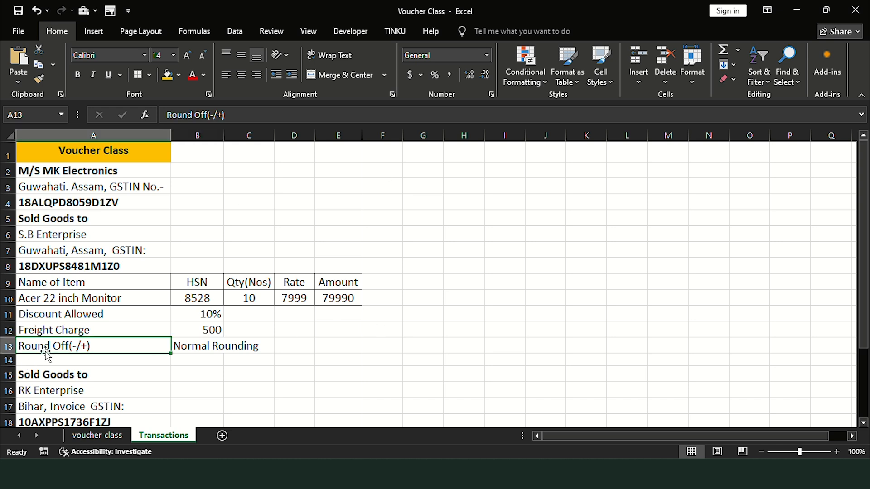
click(217, 359)
click(439, 324)
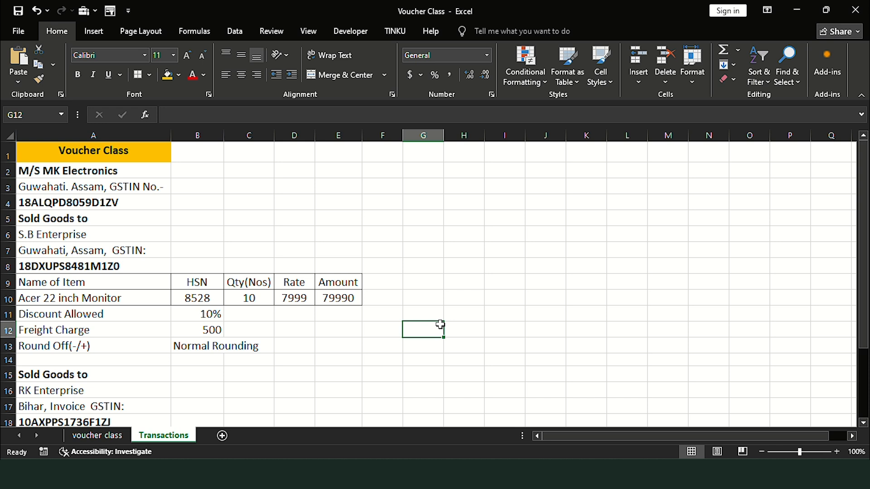
click(471, 408)
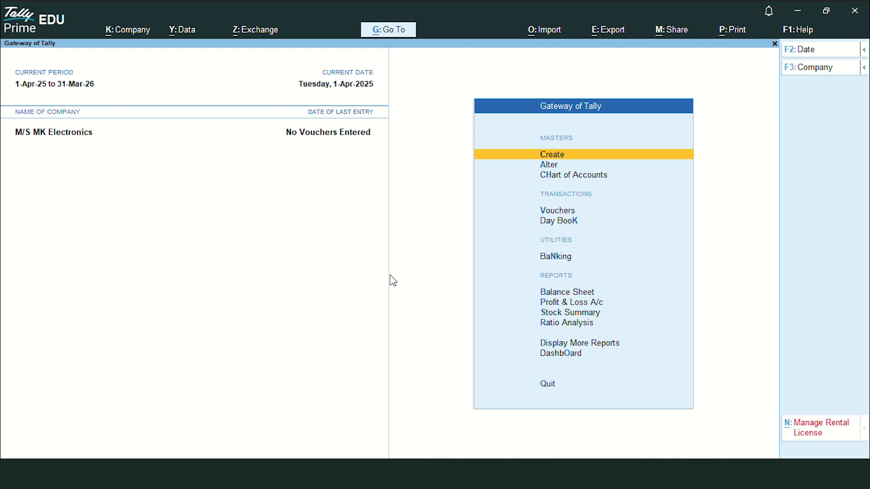
Step: Switch to TallyPrime and start a new voucher type named "GST on Sales" without an alias
key(Return)
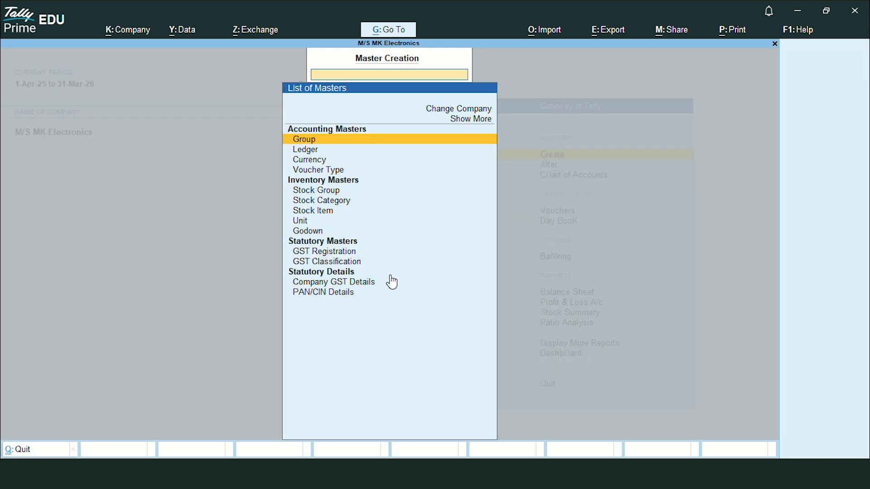
key(Down)
key(Down)
key(Down)
key(Return)
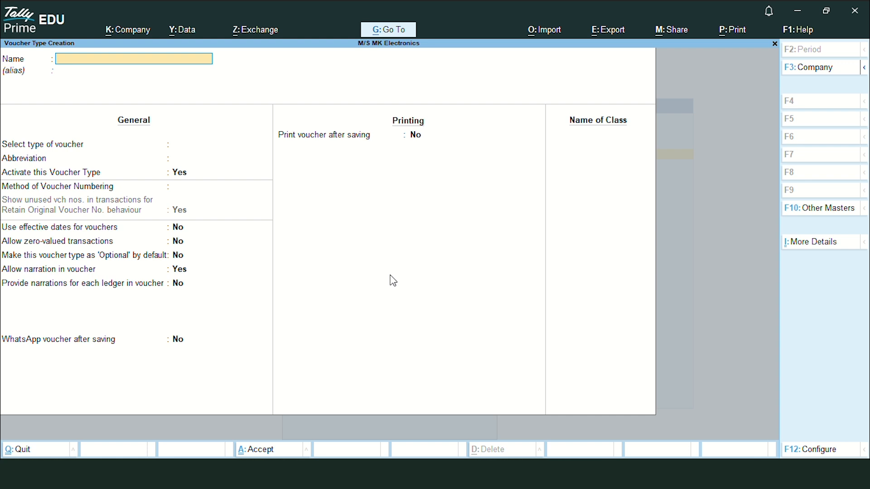
text(GST on Sale)
key(Return)
key(Return)
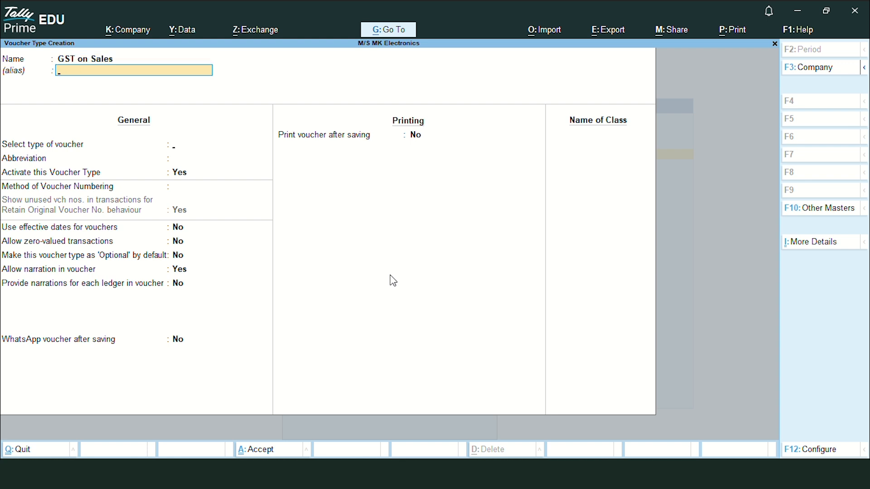
Step: Set the voucher type to Sales and accept the default numbering, narration and printing settings
text(Sal)
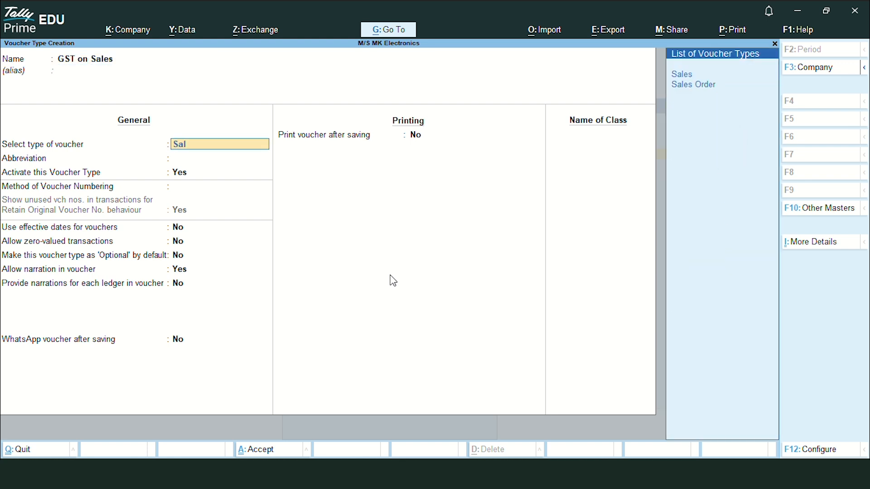
key(Return)
key(Return)
key(Return)
key(Return)
key(Return)
key(Return)
key(Return)
key(Return)
key(Return)
key(Return)
key(Return)
key(Return)
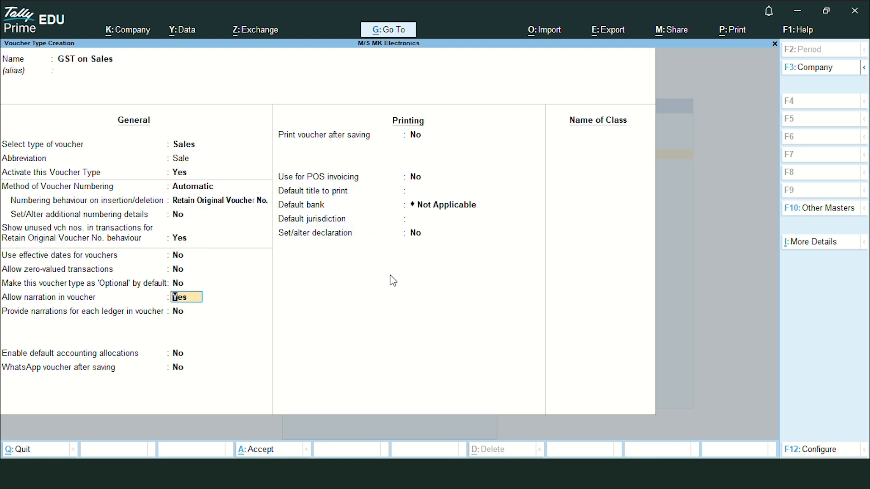
key(Return)
key(Return)
key(Return)
key(Return)
key(Return)
key(Return)
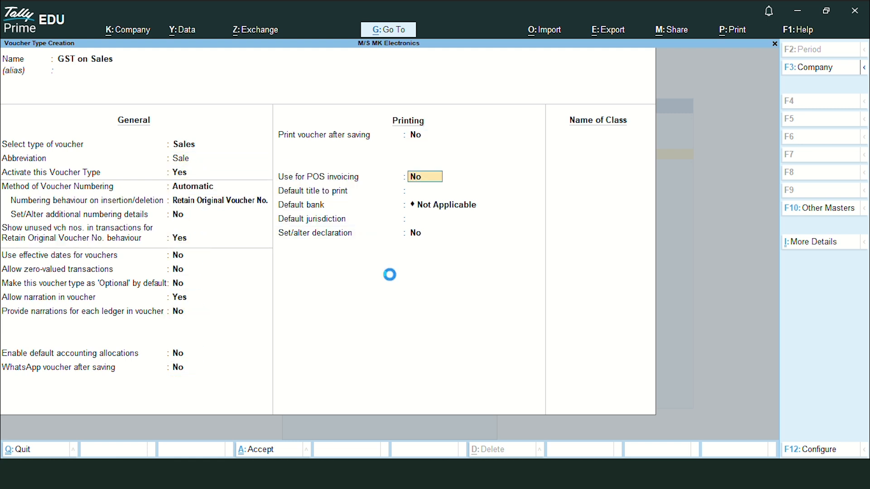
key(Return)
key(Return)
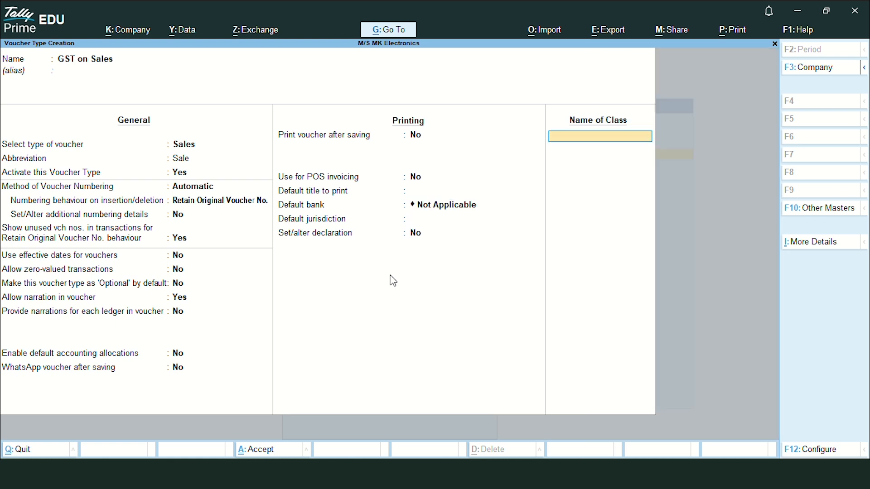
Step: Add a voucher class named "GST on Sales" with no excluded groups
text(GST on Sales)
key(Return)
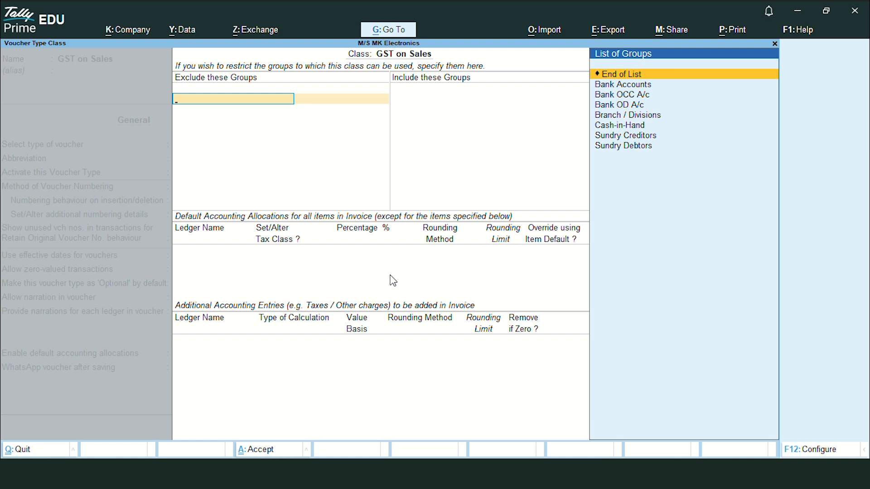
key(Return)
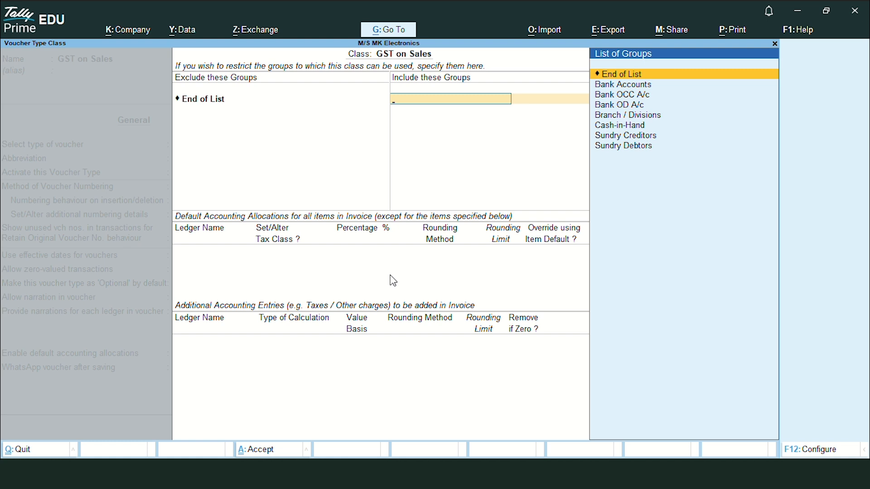
Step: Include the groups Bank Accounts, Cash-in-Hand and Sundry Debtors in the GST on Sales class
key(Down)
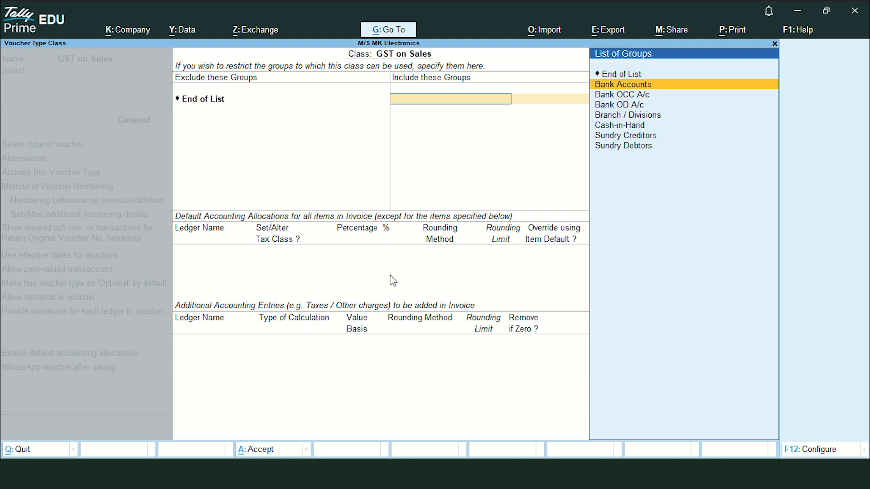
key(Return)
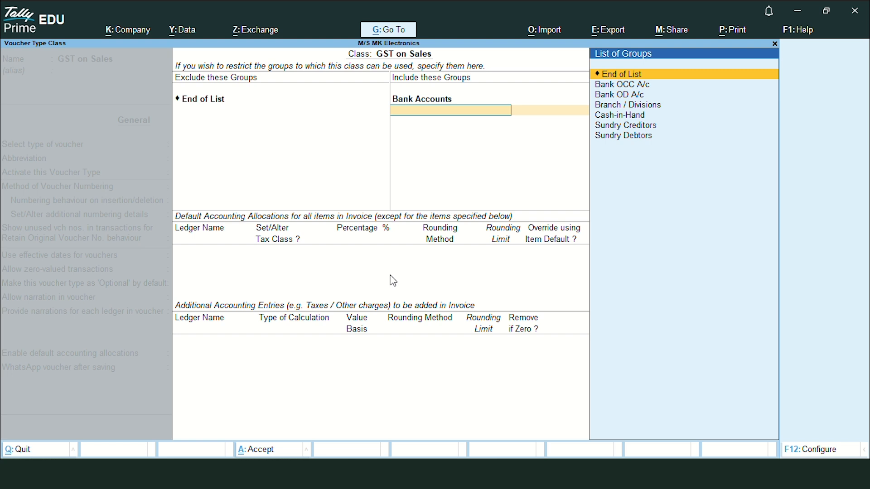
key(Down)
key(Down)
key(Down)
key(Down)
key(Return)
key(Down)
key(Down)
key(Down)
key(Down)
key(Down)
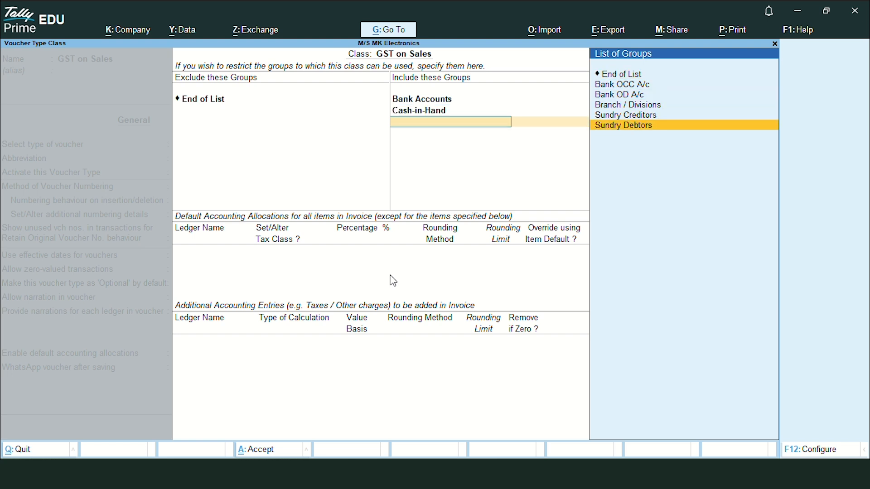
key(Return)
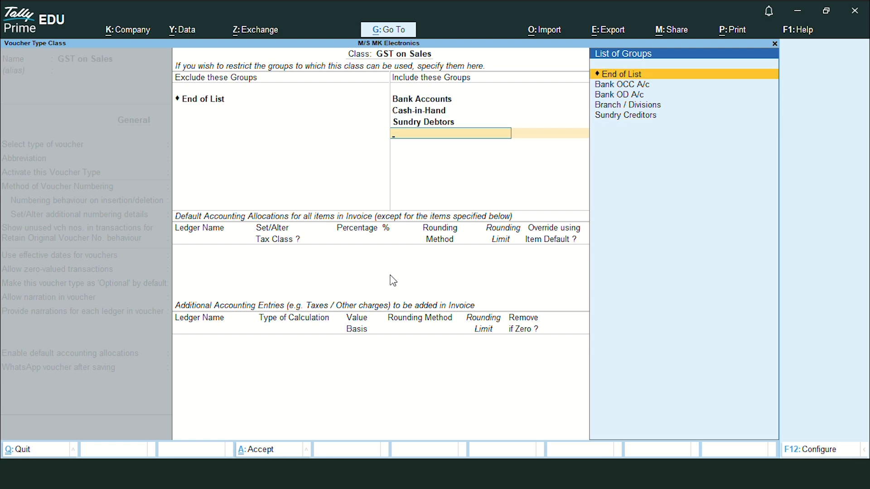
key(Return)
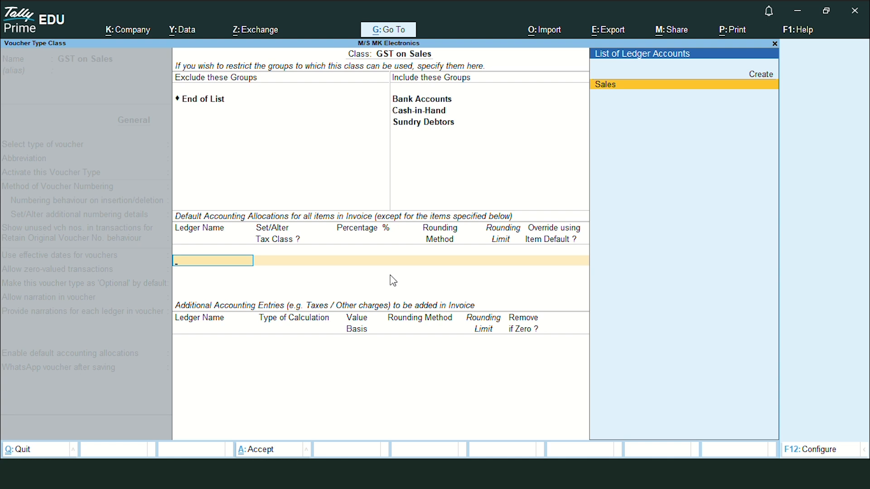
Step: Allocate invoice items by default to the Sales ledger at 100%, with tax class alteration and item-default override set to No
key(Return)
key(Return)
key(Return)
key(Return)
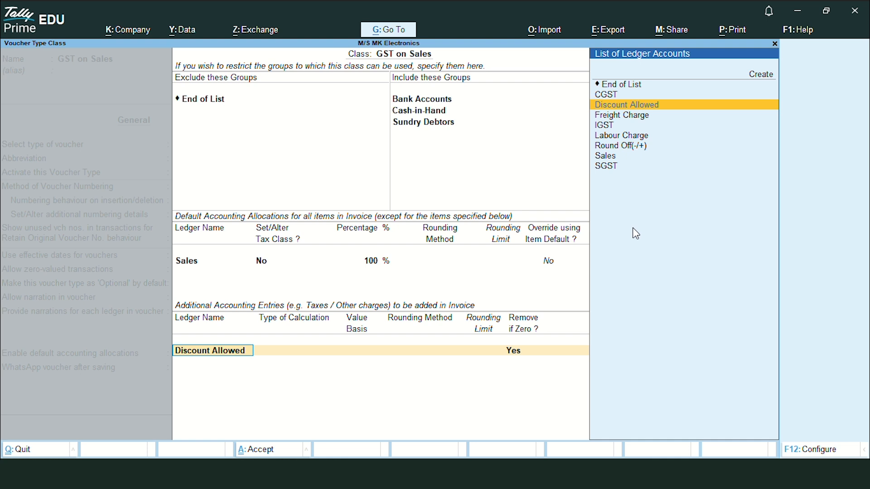
Step: Examine the Discount Allowed ledger's group, ledger type, GST assessable-value settings and GST applicability, and accept the ledger
key(ctrl+Return)
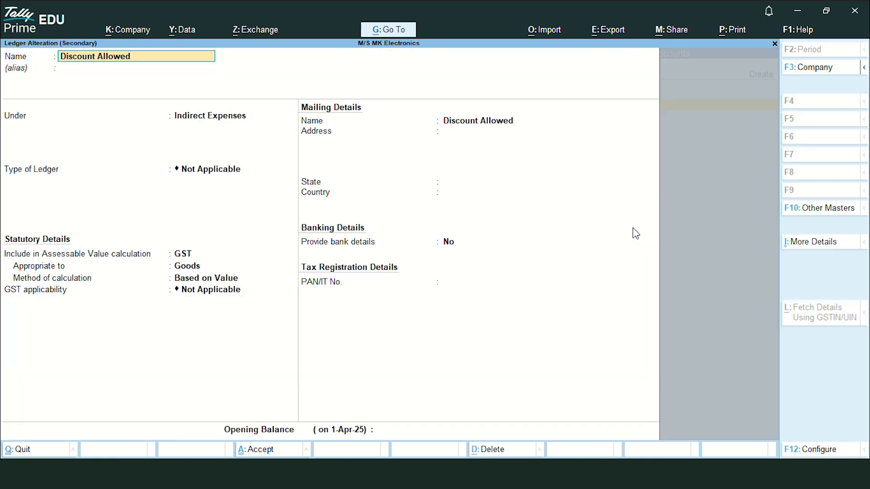
key(Return)
key(Return)
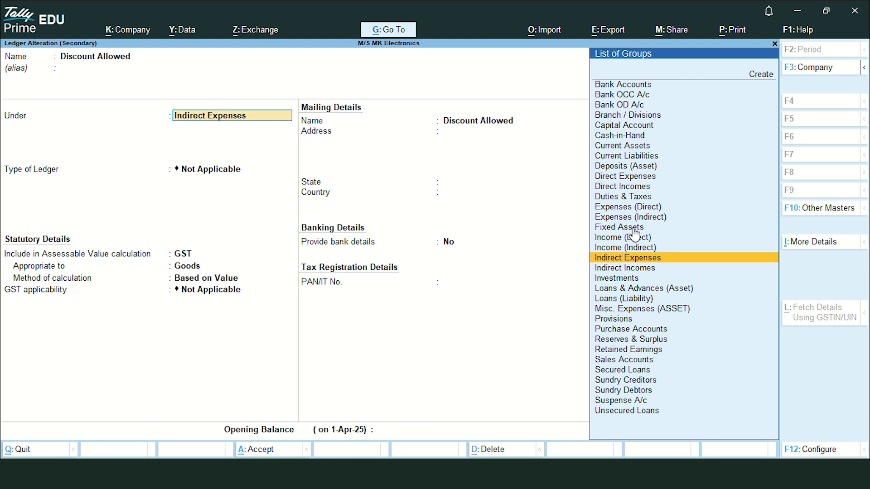
key(Return)
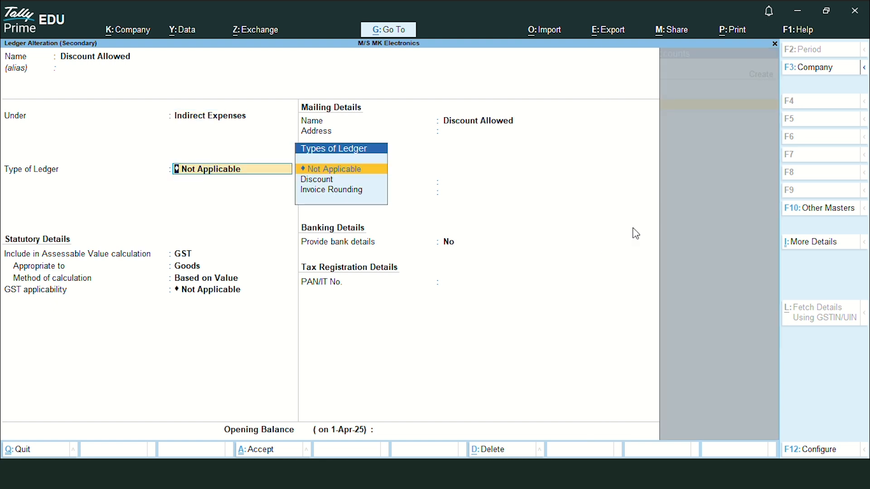
key(Return)
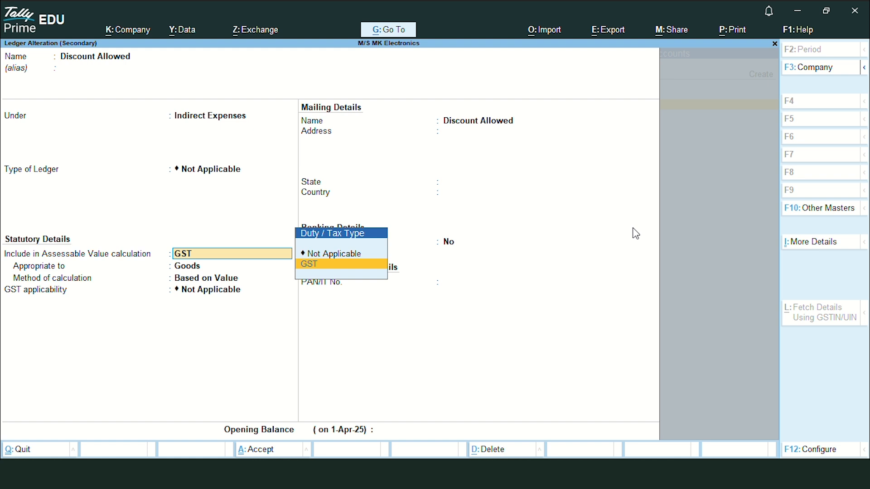
key(Return)
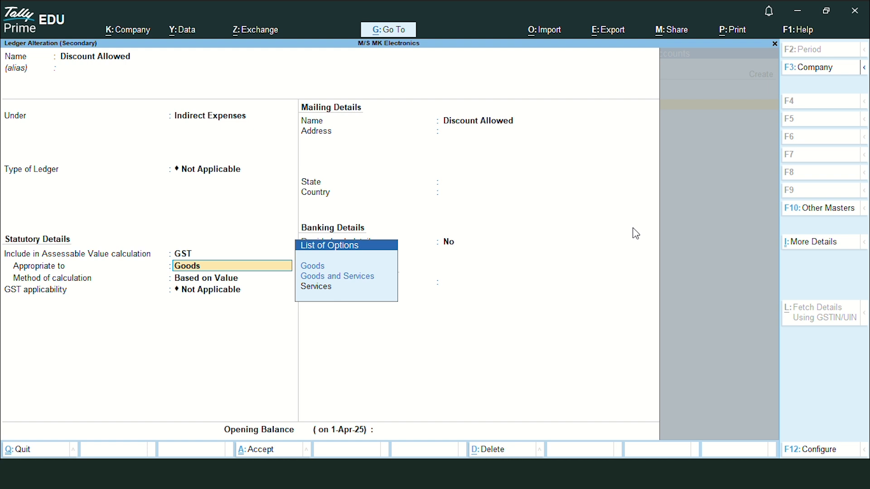
key(Return)
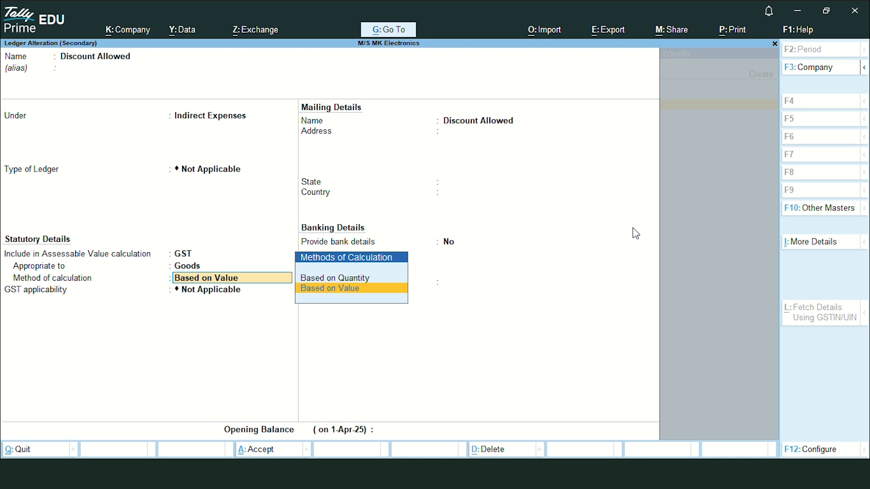
key(Return)
key(Return)
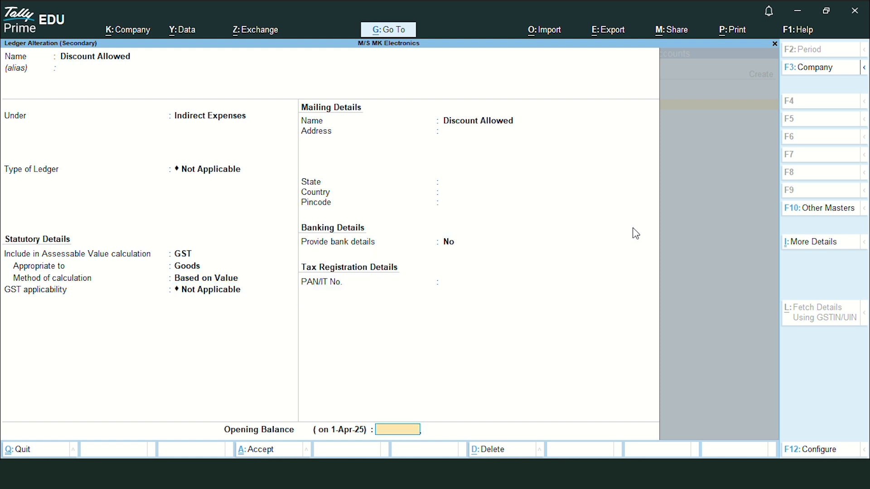
key(Return)
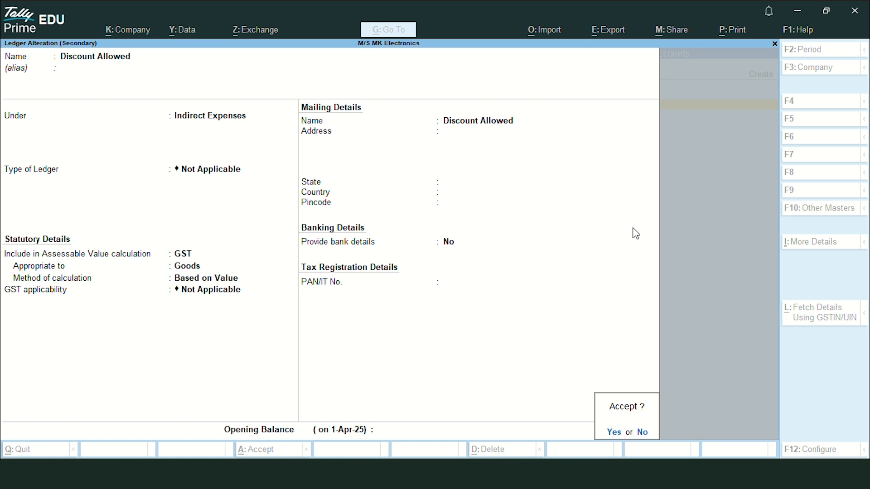
key(Return)
Step: Set the Discount Allowed additional entry to calculate As User Defined Value, with removal if zero set to Yes
key(Return)
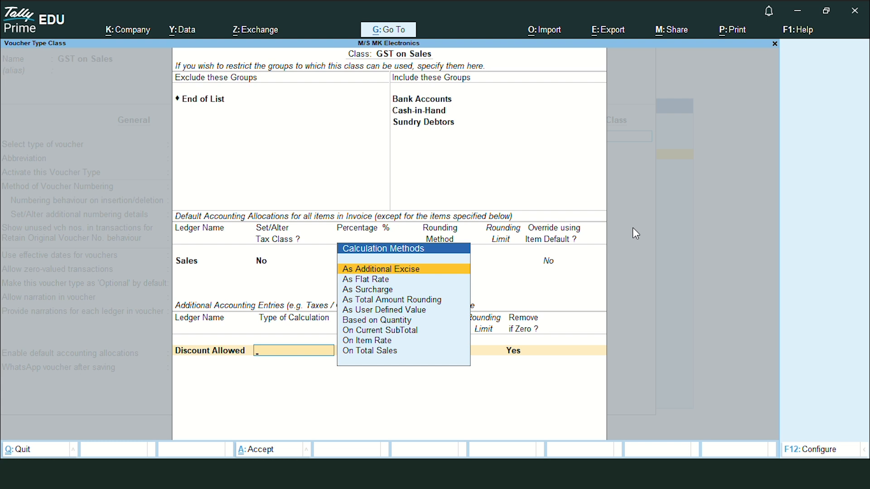
key(Down)
key(Down)
key(Down)
key(Down)
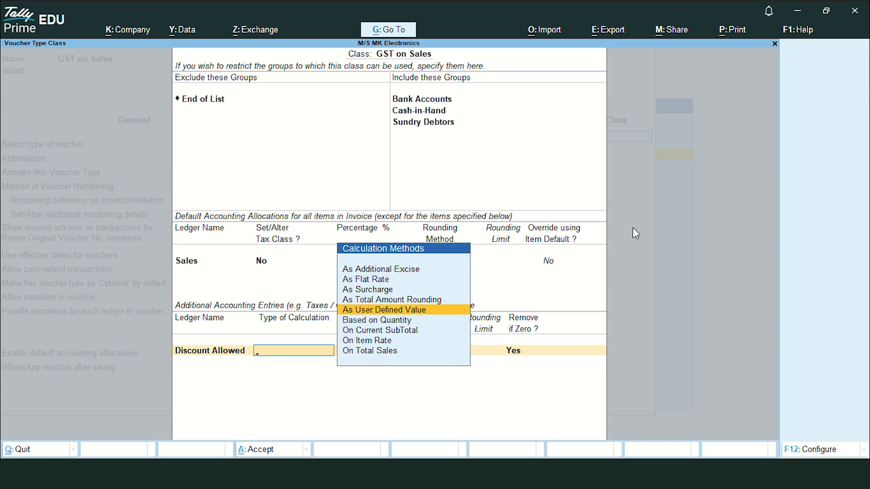
key(Return)
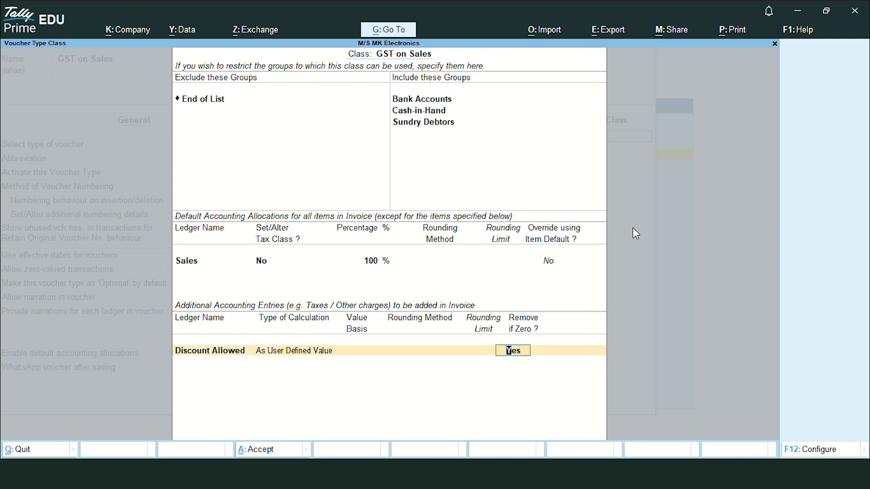
key(Return)
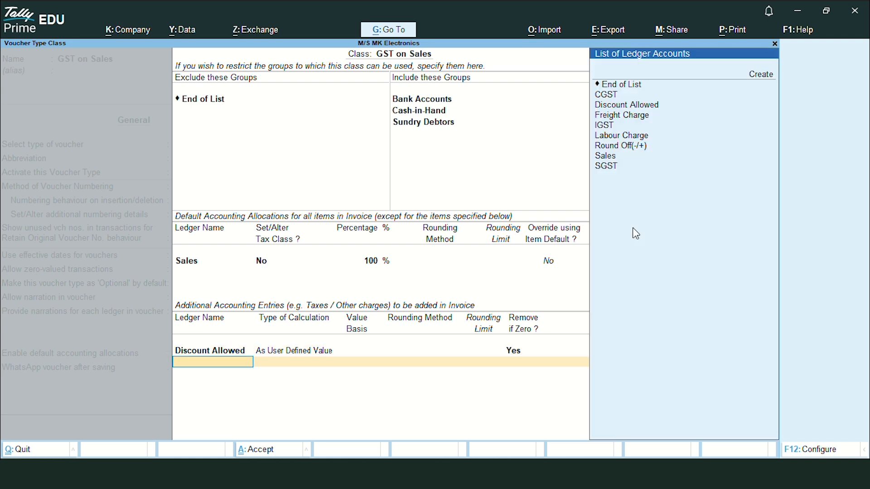
Step: Consult the Transactions sheet in Excel, return to TallyPrime and add the Freight Charge ledger as an additional accounting entry
key(alt+Tab)
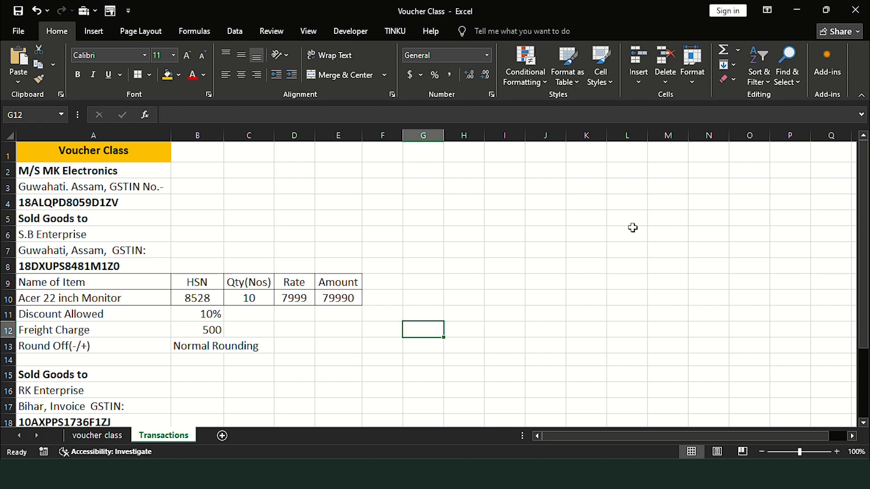
key(alt+Tab)
key(Down)
key(Down)
key(Down)
key(Down)
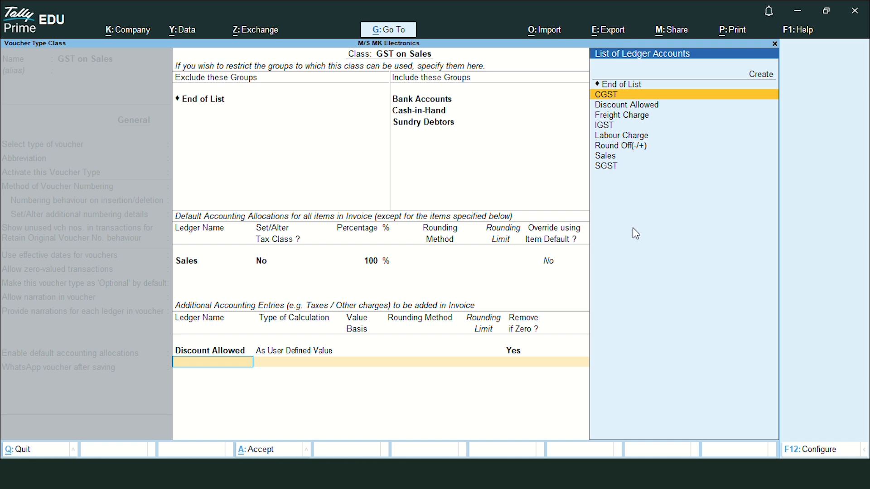
key(Return)
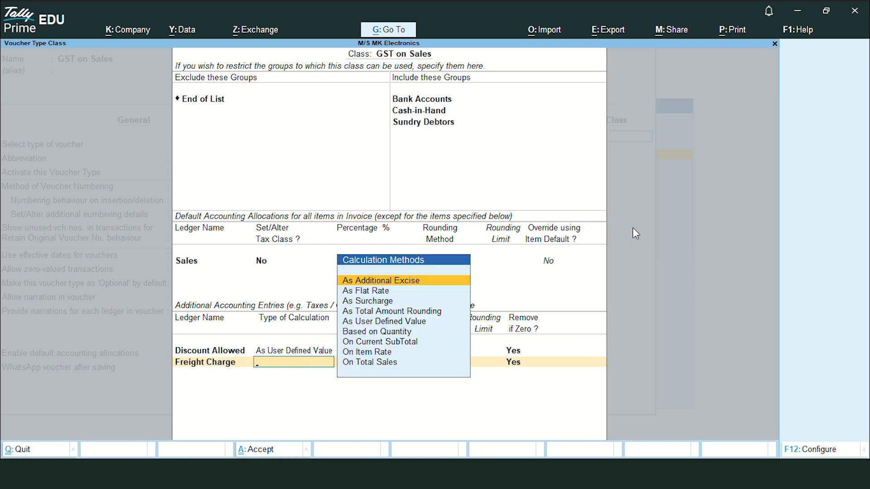
Step: Examine the Freight Charge ledger's group, ledger type, GST assessable-value settings and GST applicability, and accept the ledger
key(BackSpace)
key(ctrl+Return)
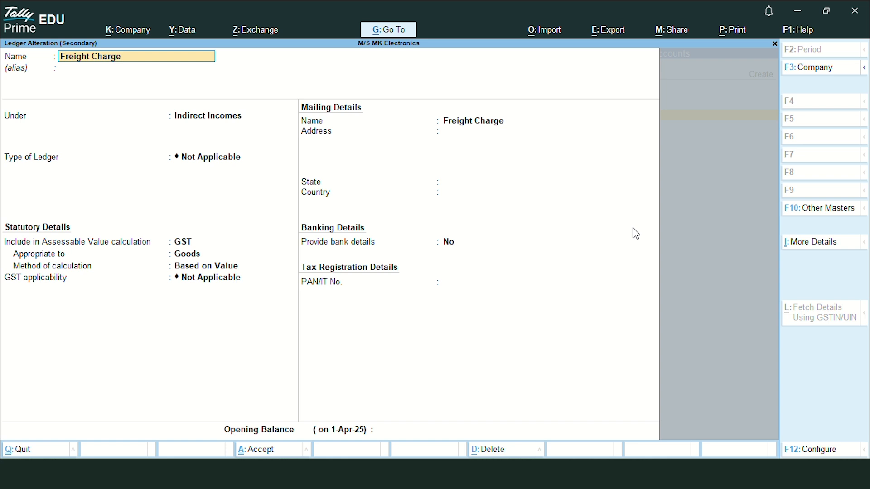
key(Return)
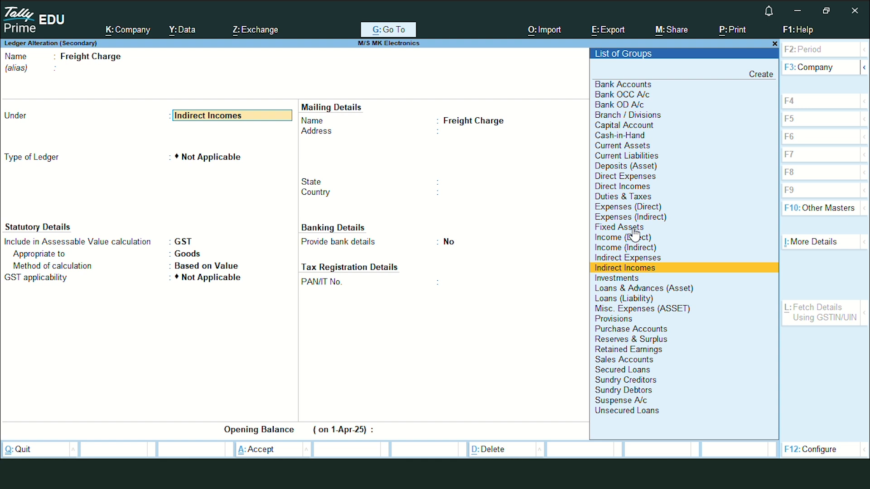
key(Return)
key(Return)
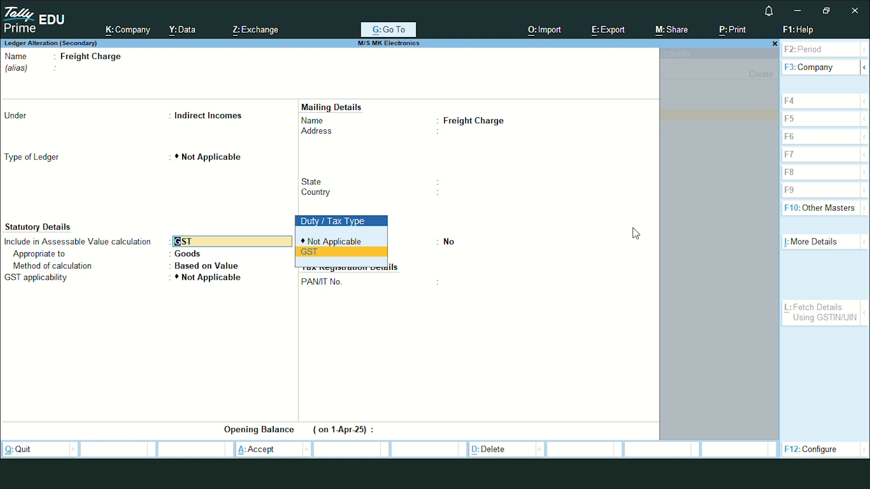
key(Return)
key(Return)
key(Return)
key(Return)
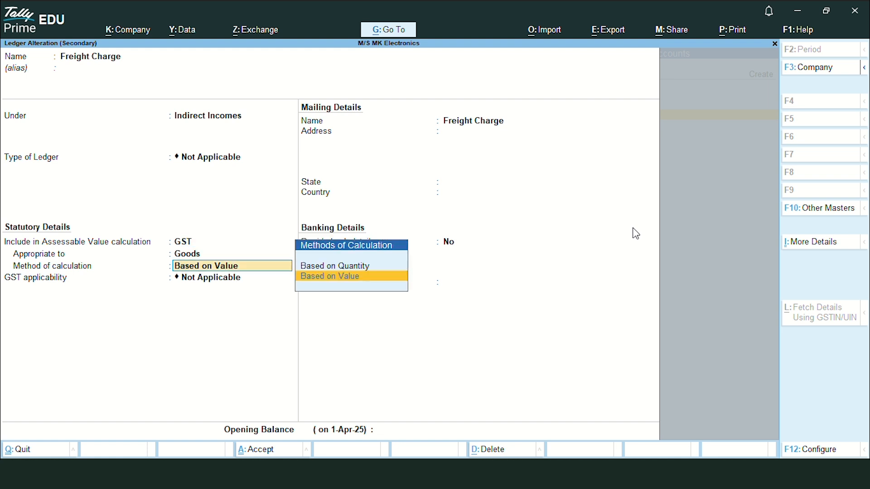
key(Return)
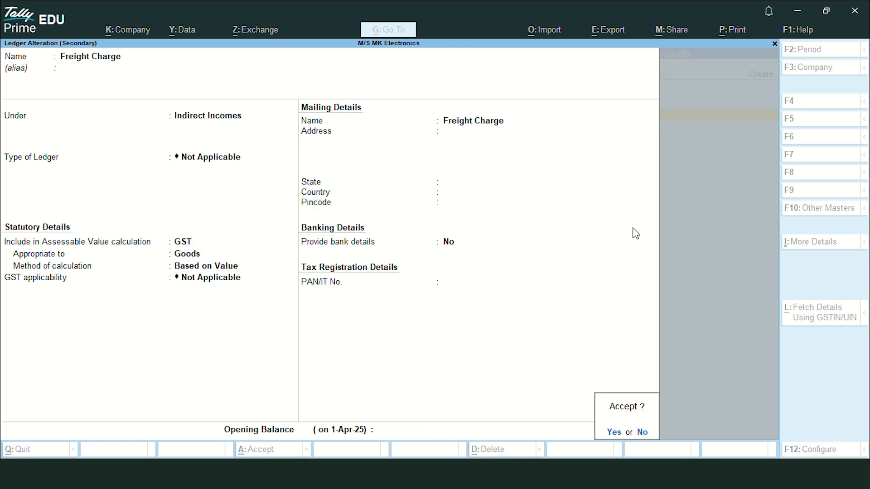
key(Return)
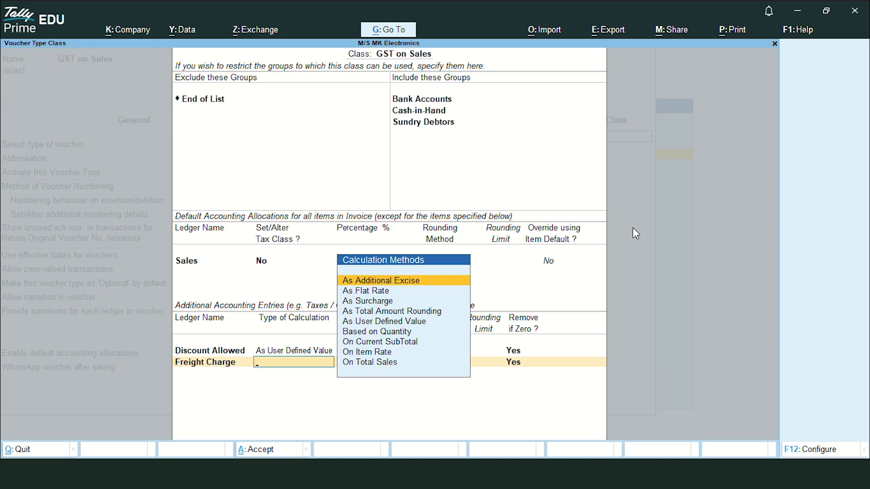
Step: Set the Freight Charge entry's calculation type to As User Defined Value, with removal if zero set to Yes
key(Down)
key(Down)
key(Down)
key(Down)
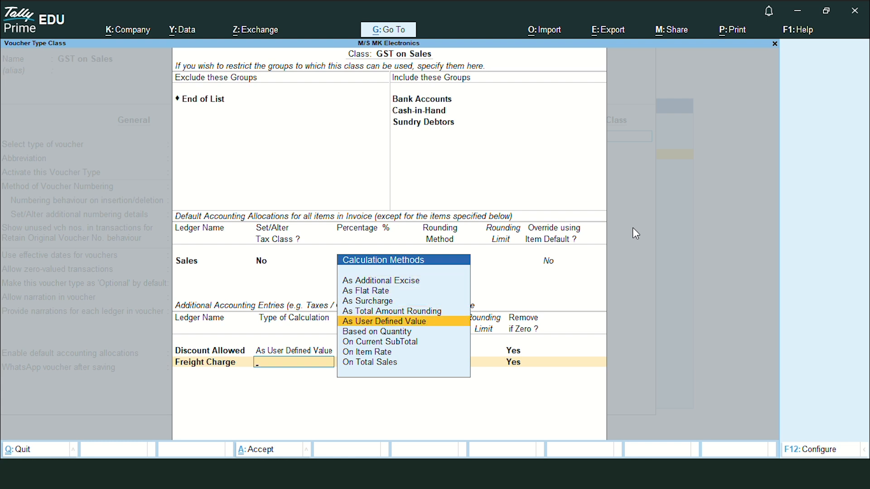
key(Return)
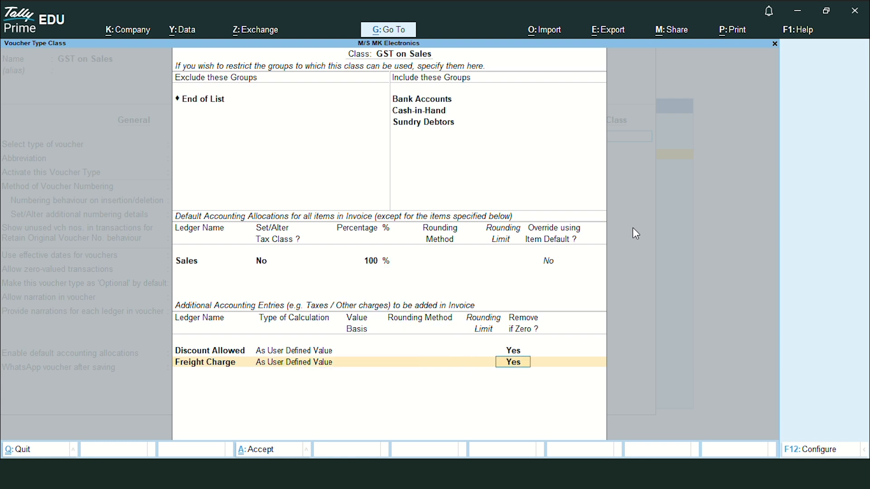
key(Return)
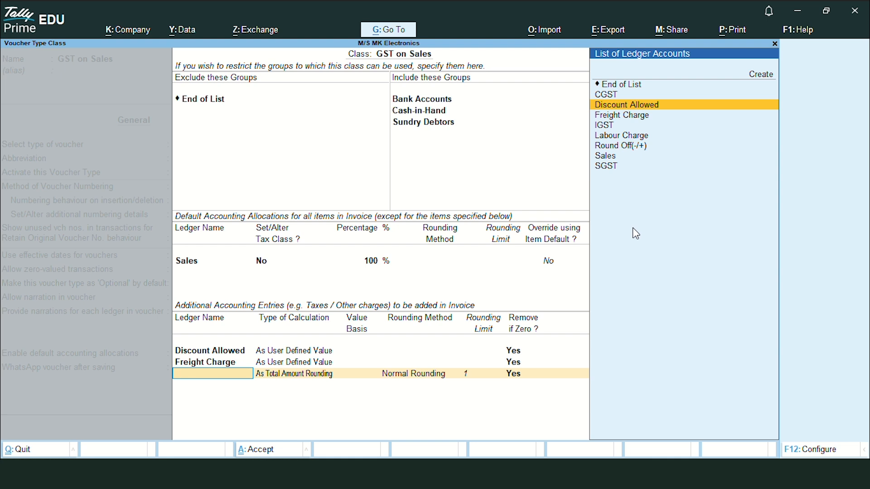
Step: Add the CGST, SGST and IGST ledgers as additional accounting entries, each with removal if zero set to Yes
key(Up)
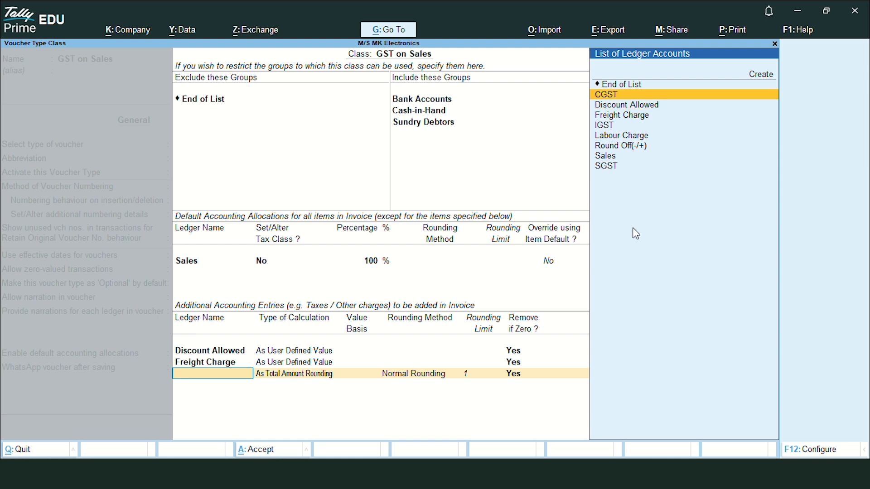
key(Return)
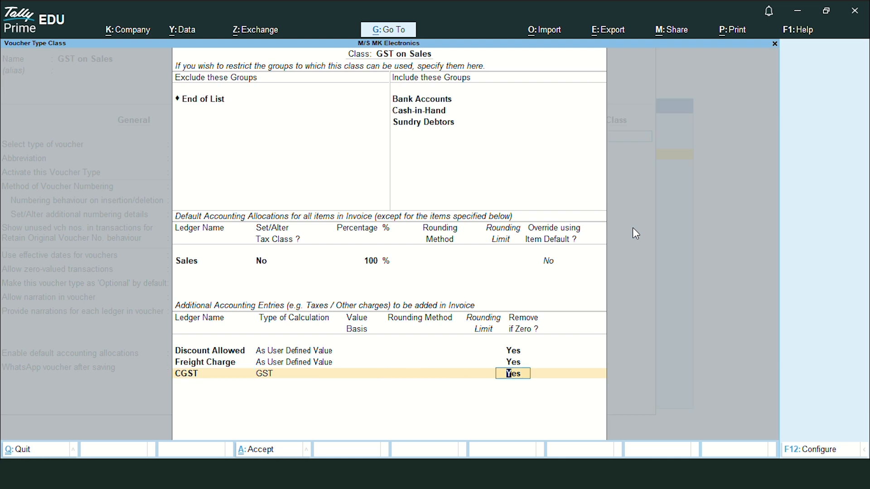
key(Return)
text(S)
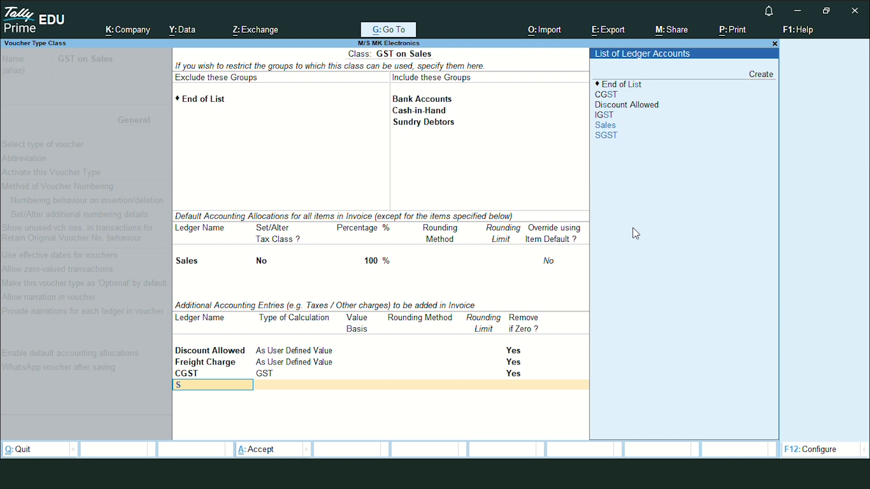
key(Down)
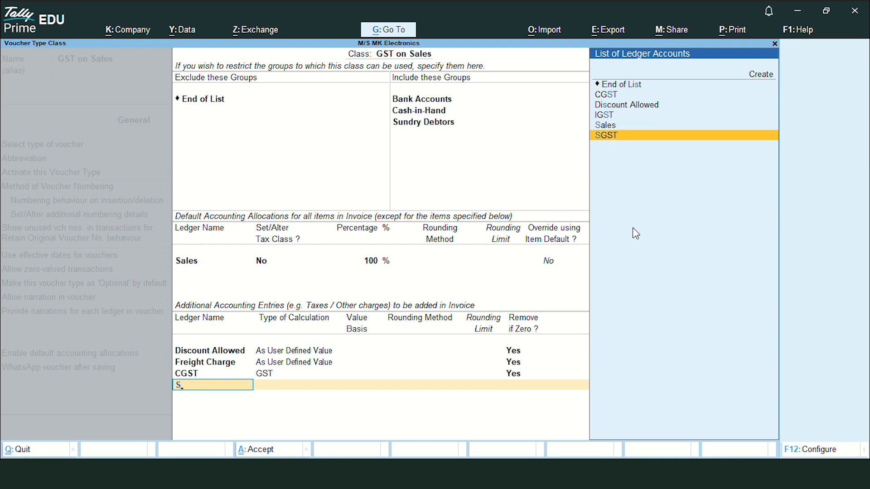
key(Return)
key(Return)
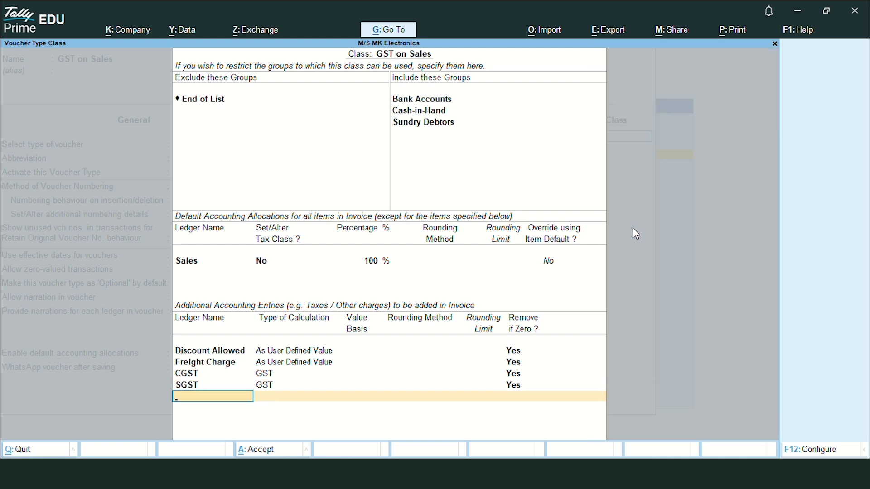
text(I)
key(Return)
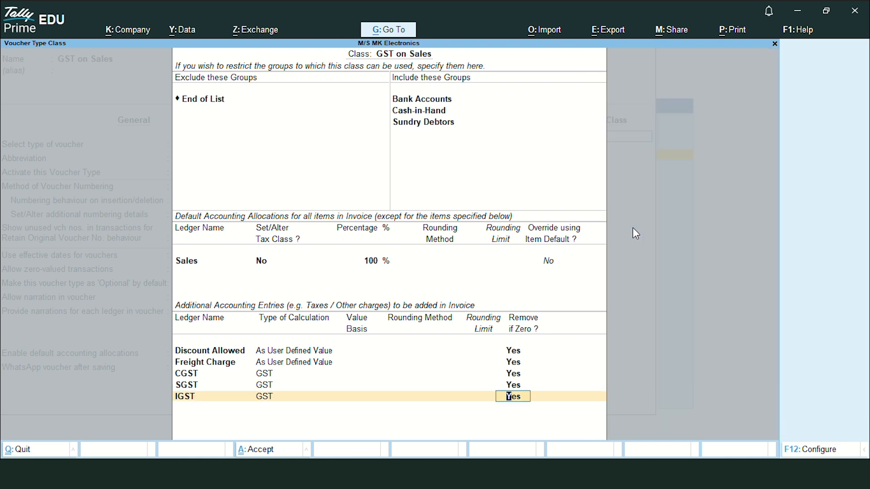
key(Return)
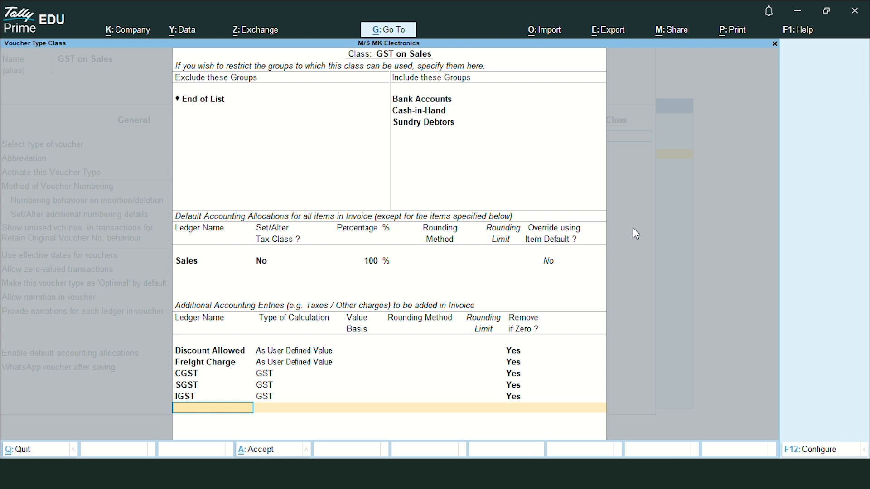
Step: Add the Round Off(-/+) ledger calculated As Total Amount Rounding, with Normal Rounding, a rounding limit of 1 and removal if zero set to Yes
text(R)
key(Return)
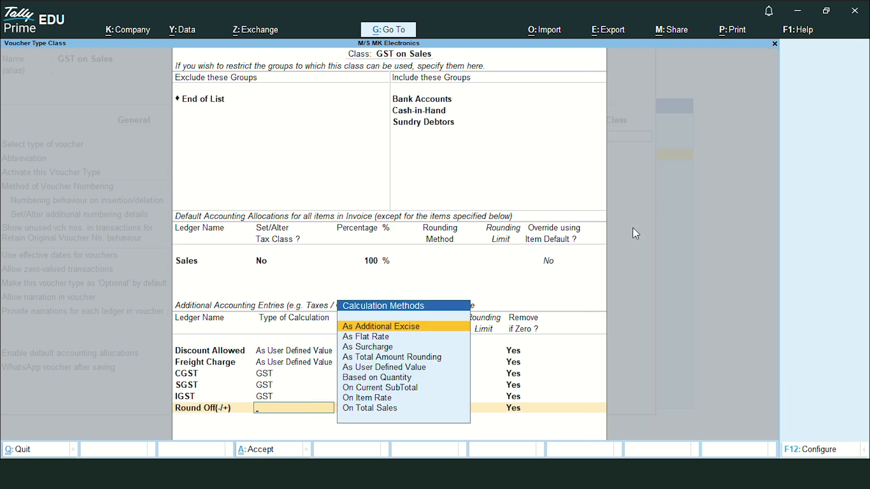
key(Down)
key(Down)
key(Down)
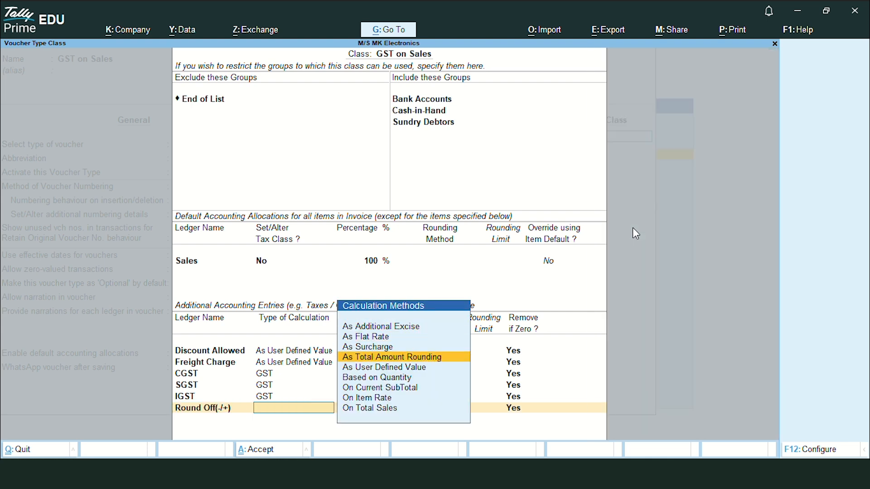
key(Return)
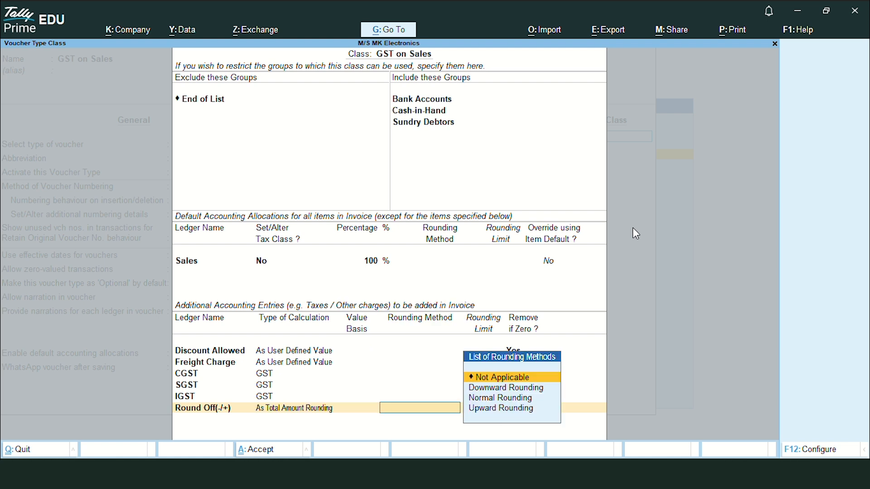
key(Down)
key(Down)
key(Return)
text(1)
key(Return)
key(Return)
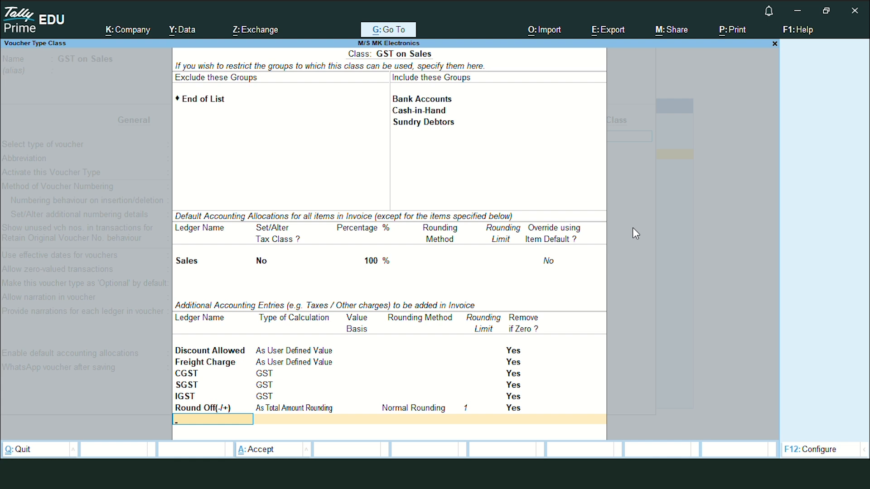
Step: Finish the GST on Sales class, save the GST on Sales voucher type and leave voucher type creation
key(Return)
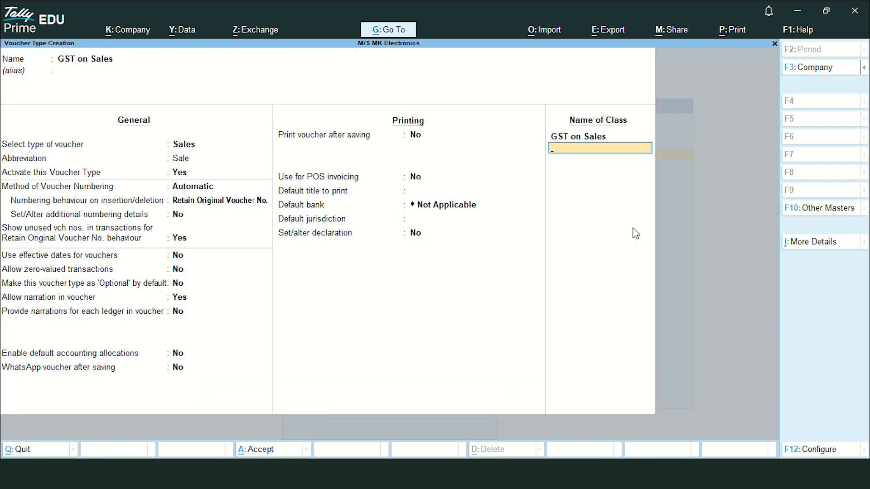
key(Return)
key(Return)
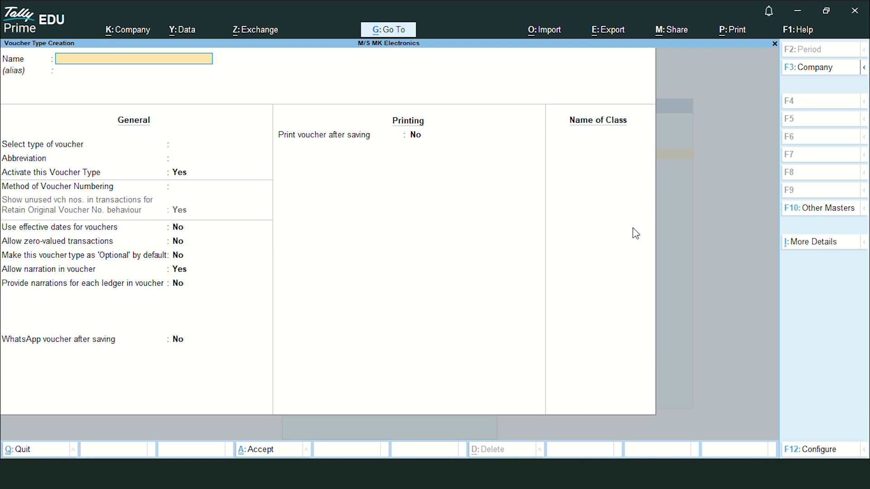
key(Escape)
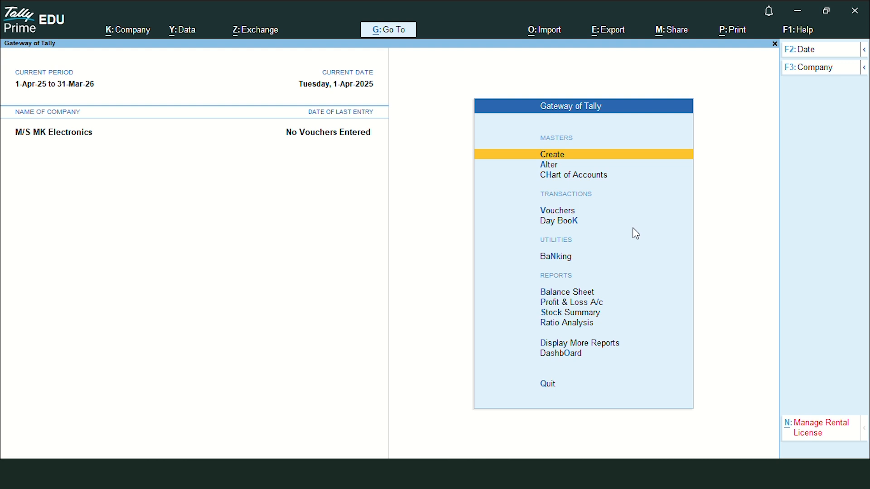
Step: Start a new sales voucher using the GST on Sales voucher type with the GST on Sales class
key(Down)
key(Down)
key(Down)
key(Down)
key(Up)
key(Return)
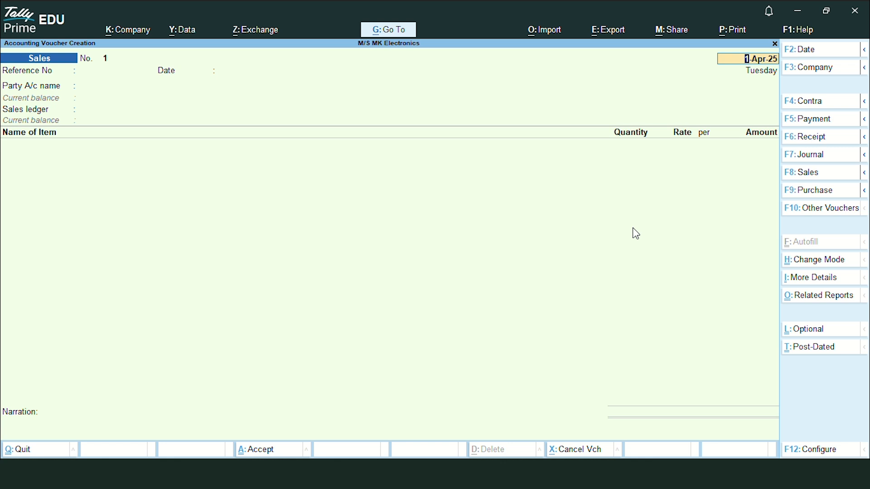
key(F8)
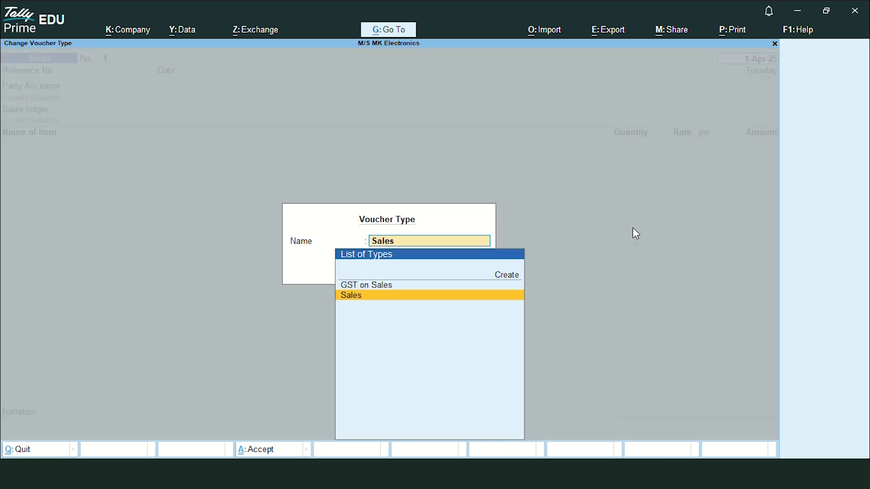
key(Up)
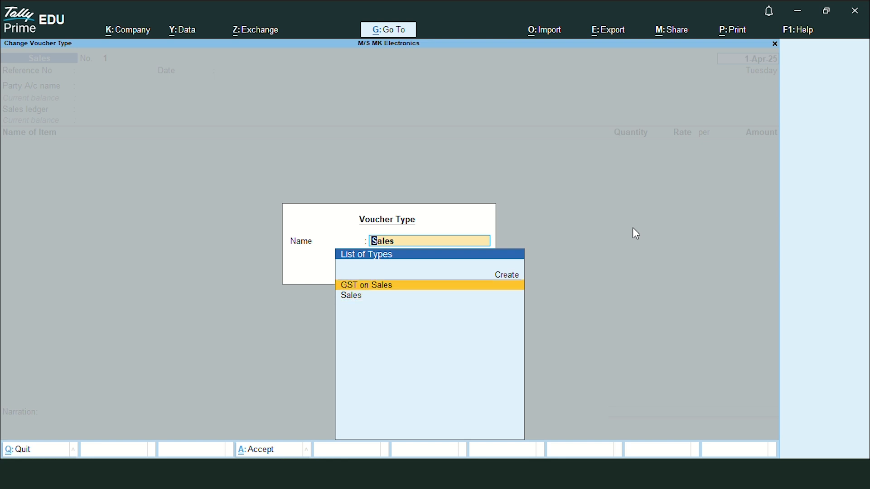
key(Return)
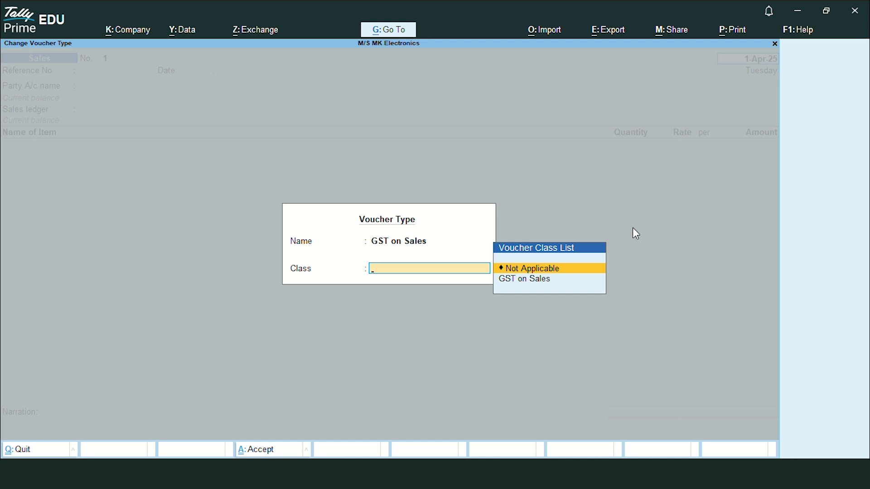
key(Down)
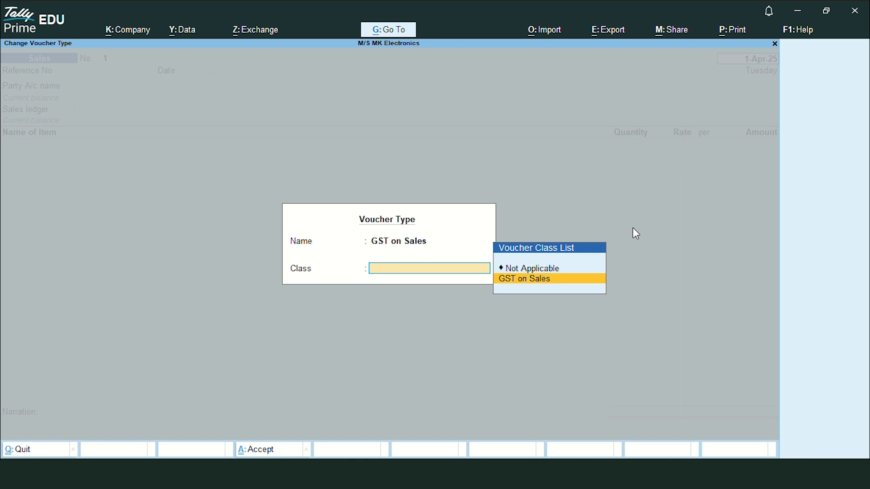
key(Return)
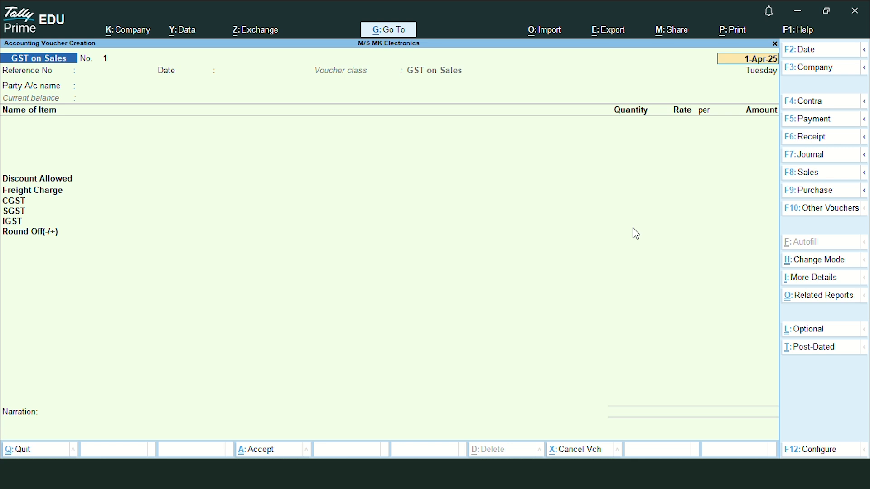
Step: Set the sales voucher's reference number to 1 and choose S.B Enterprise as the party account
key(Return)
text(1)
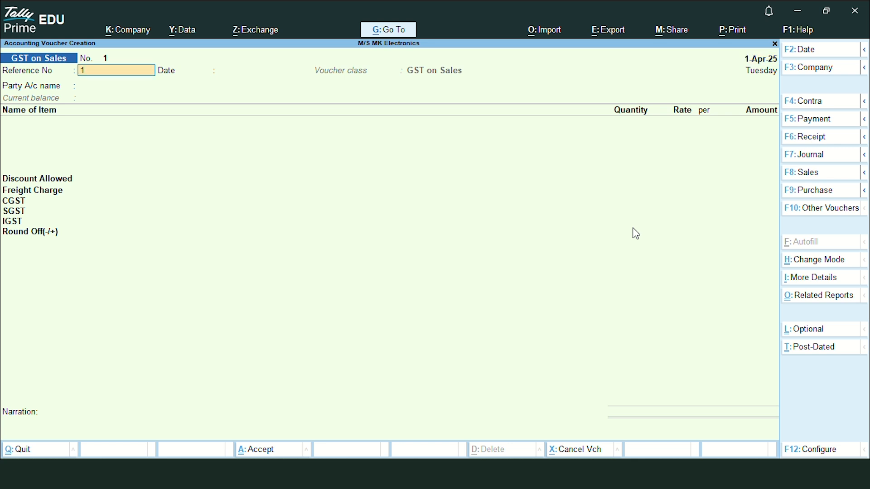
key(Return)
key(Return)
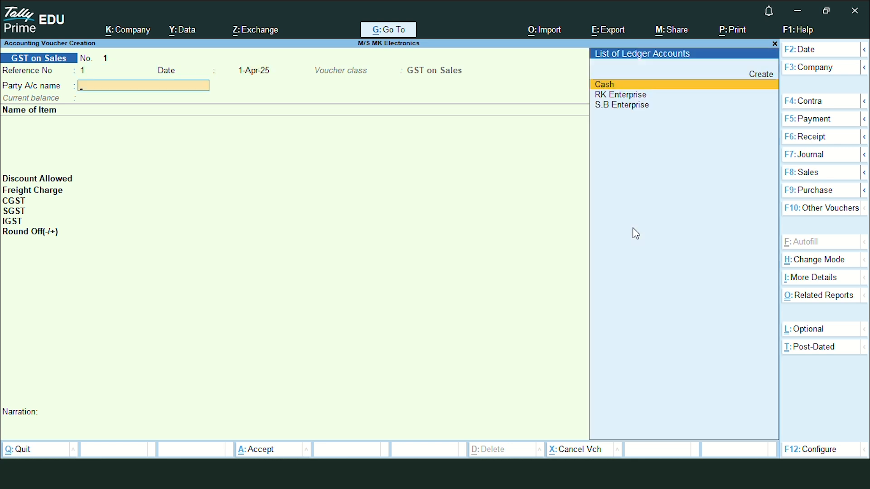
key(Down)
key(Down)
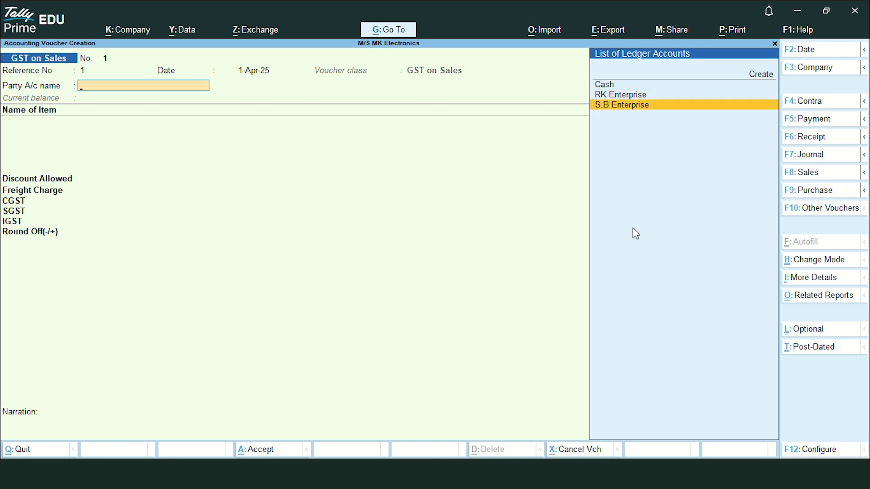
key(Return)
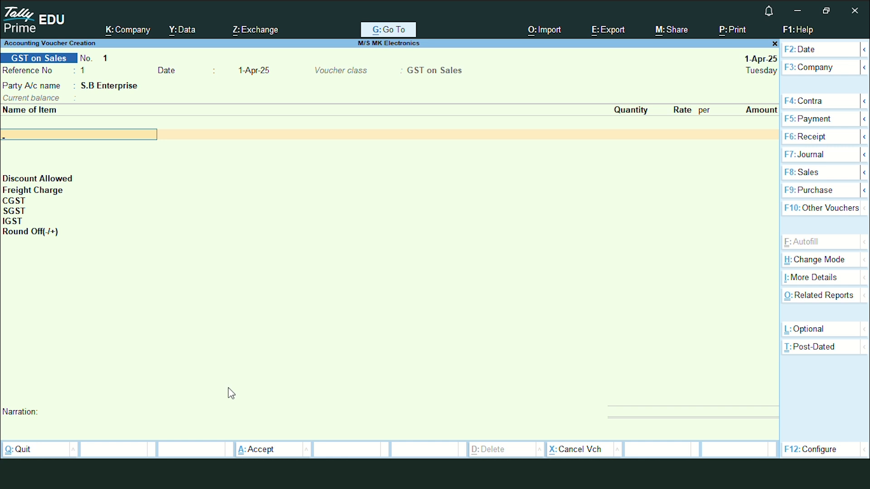
Step: Add the item Acer 22 inch Monitor with a quantity of 10 Nos at a rate of 7999, and finish the item list
text(A)
key(Return)
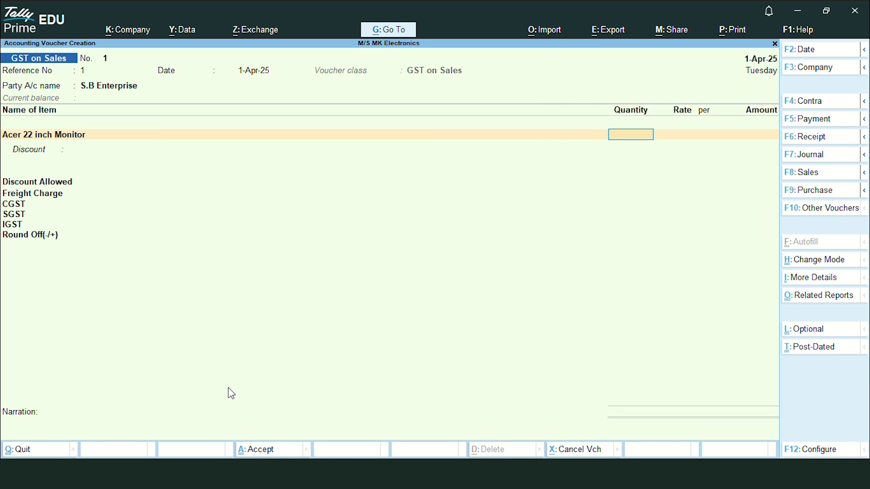
text(10)
key(Return)
key(alt+Tab)
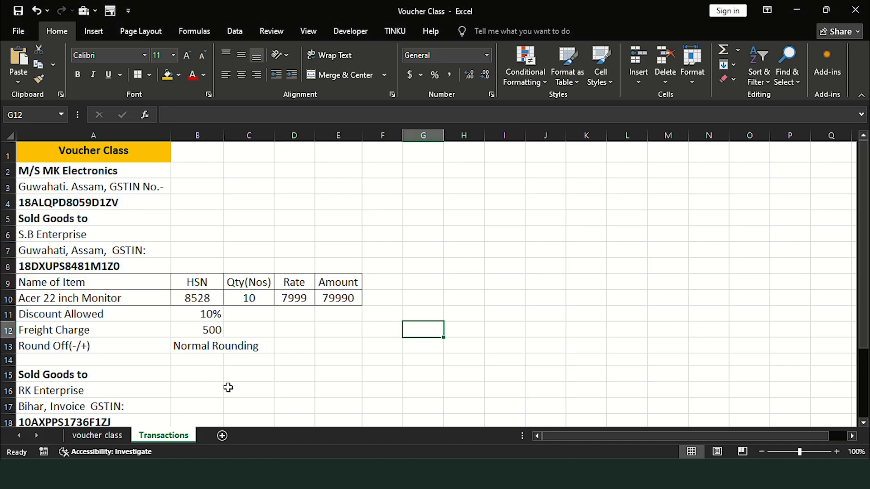
key(alt+Tab)
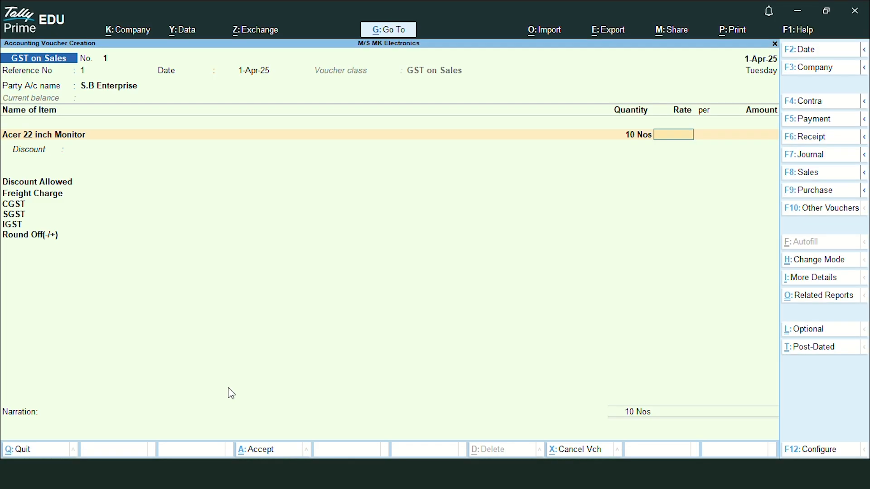
text(7999)
key(Return)
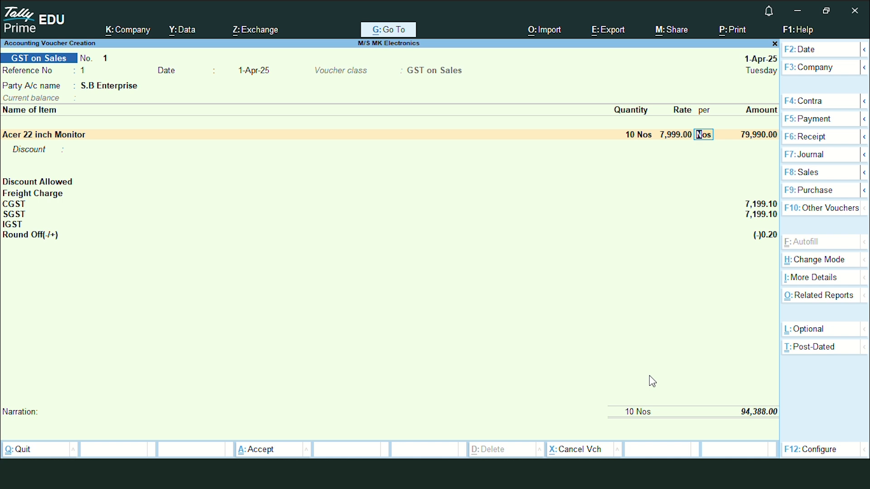
key(Return)
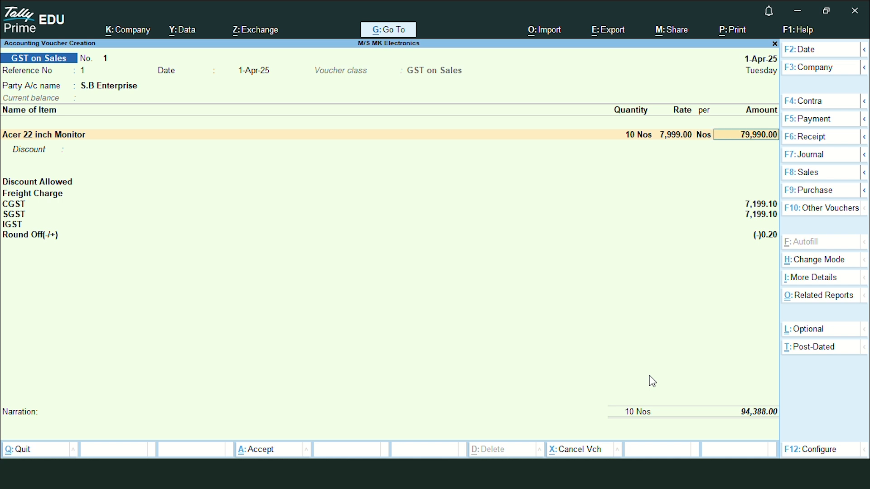
key(Return)
key(Return)
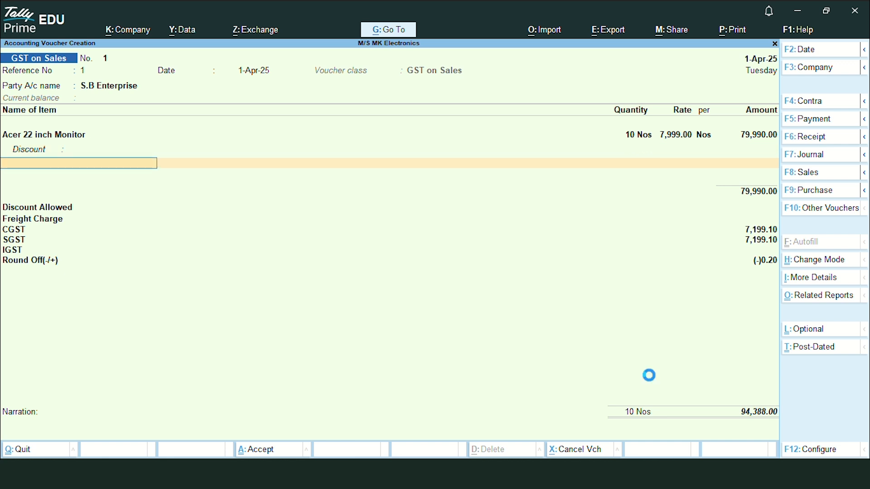
key(Return)
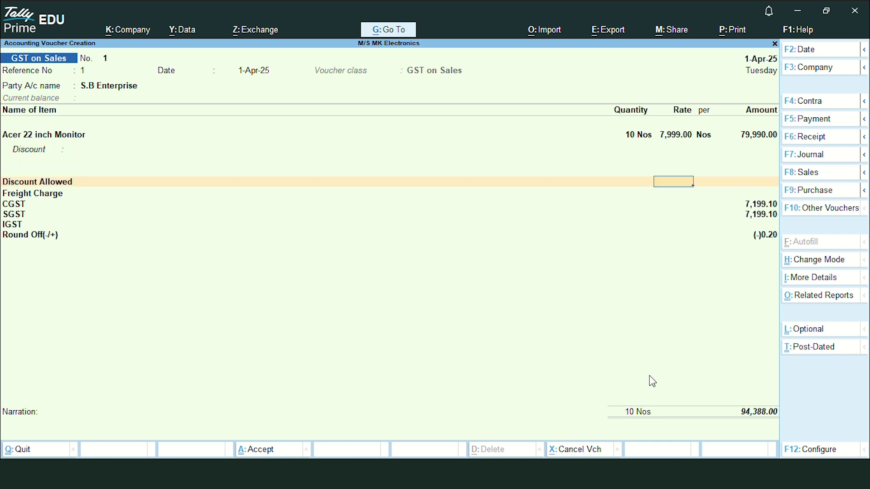
Step: Set the Discount Allowed rate to -10 and the Freight Charge amount to 500 on the voucher
text(-10)
key(Return)
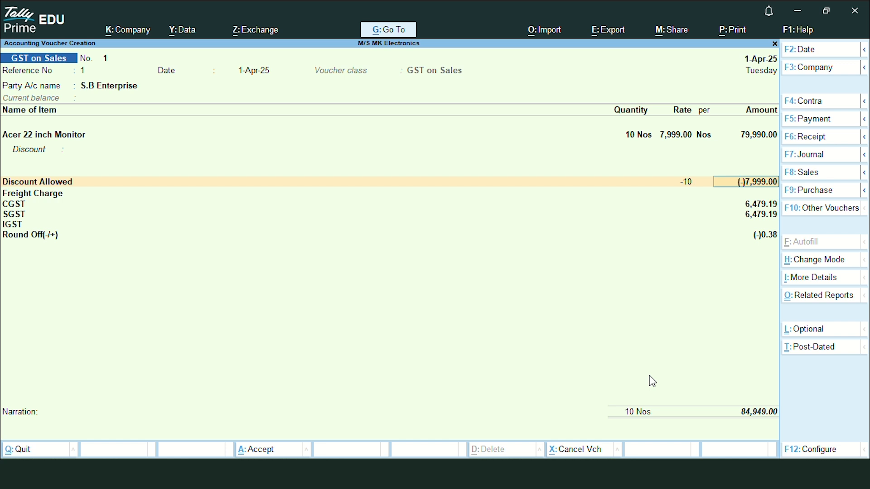
key(Return)
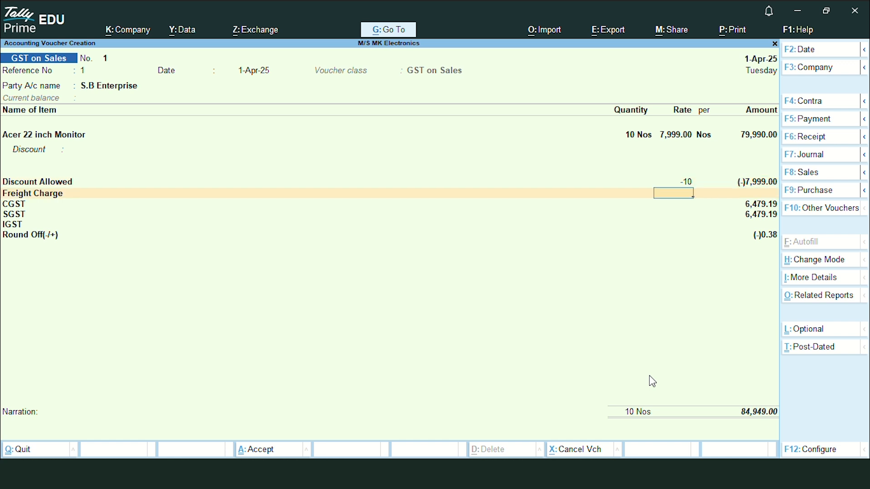
key(Return)
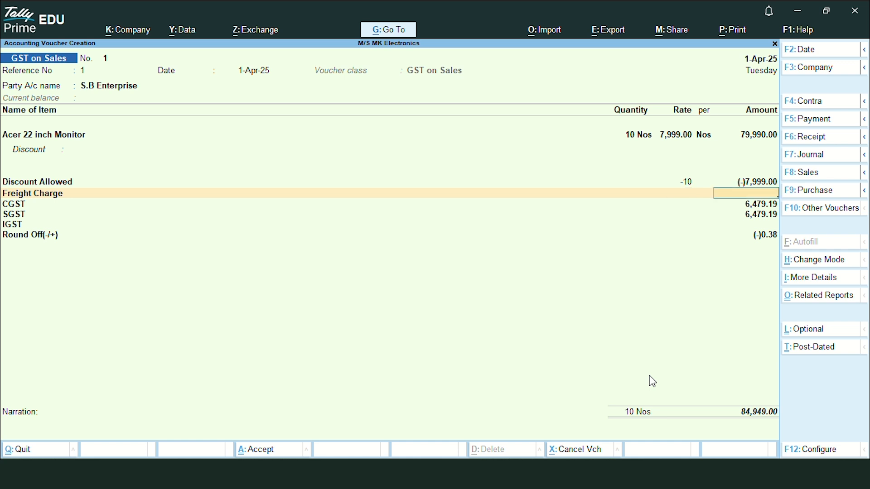
key(alt+Tab)
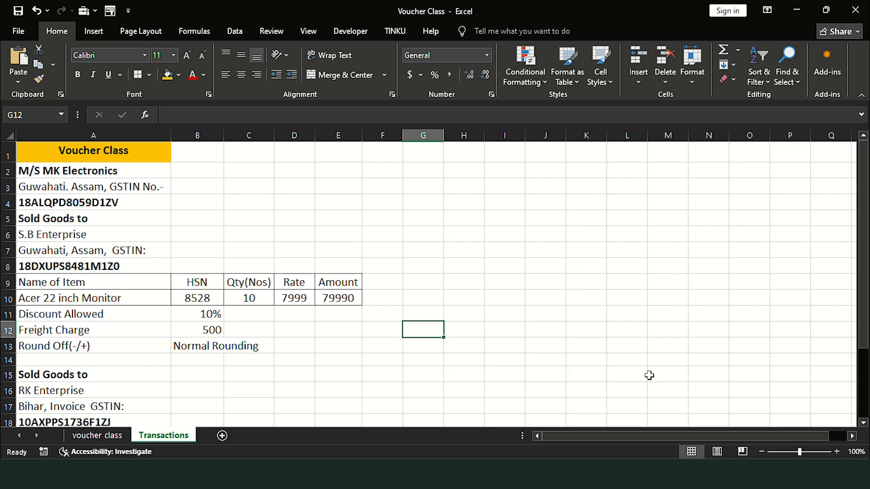
key(alt+Tab)
text(500)
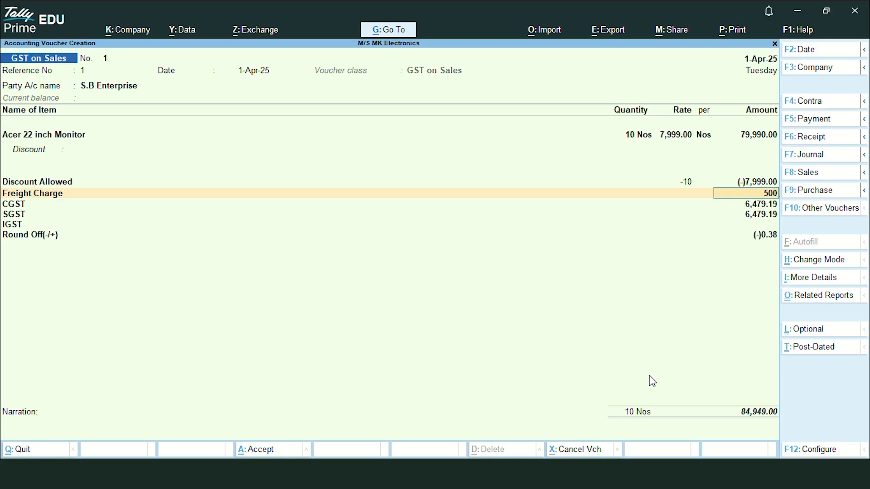
key(Return)
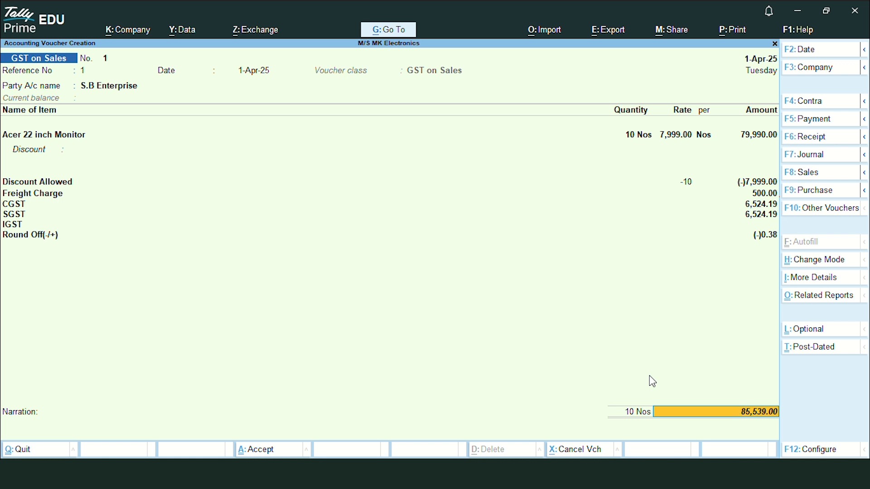
Step: Open the voucher's GST tax analysis in detailed view and examine the item value, discount and freight lines
key(alt)
key(alt+a)
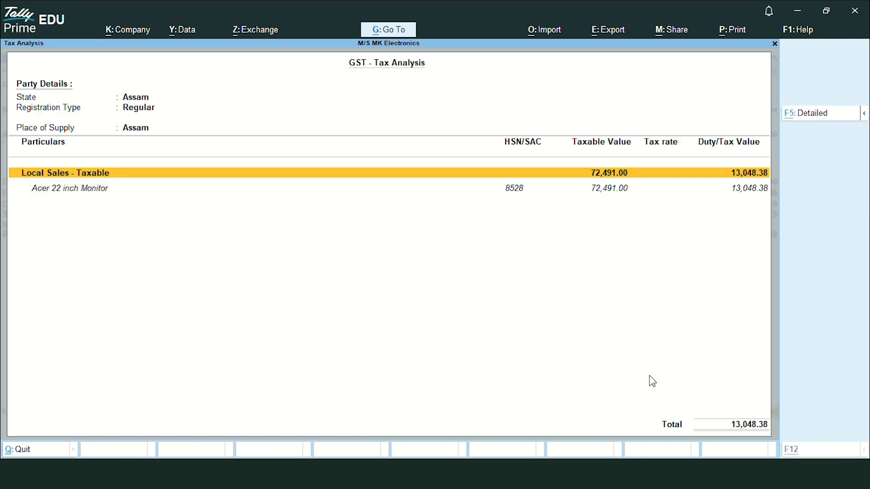
key(alt+F5)
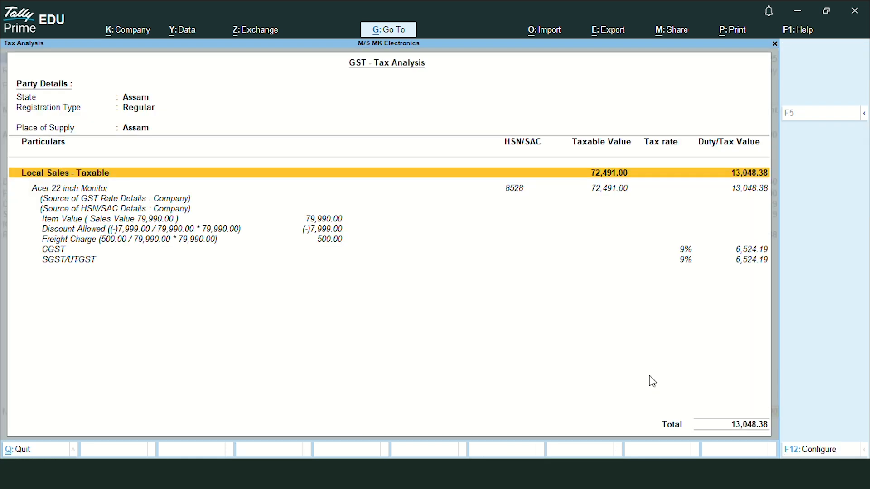
key(Down)
key(Down)
key(Down)
key(Down)
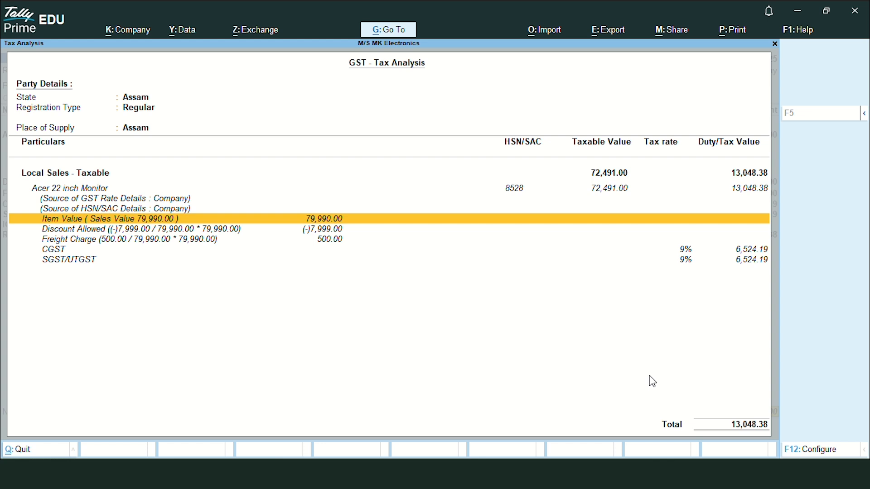
key(Down)
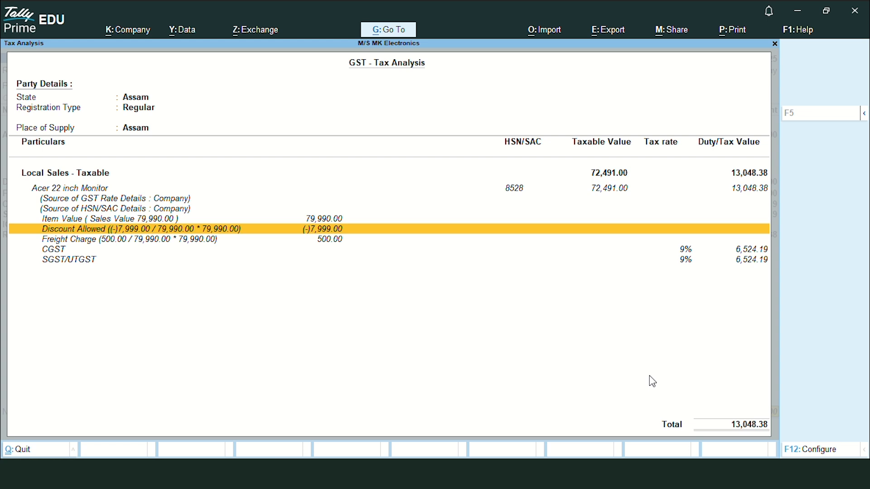
key(Down)
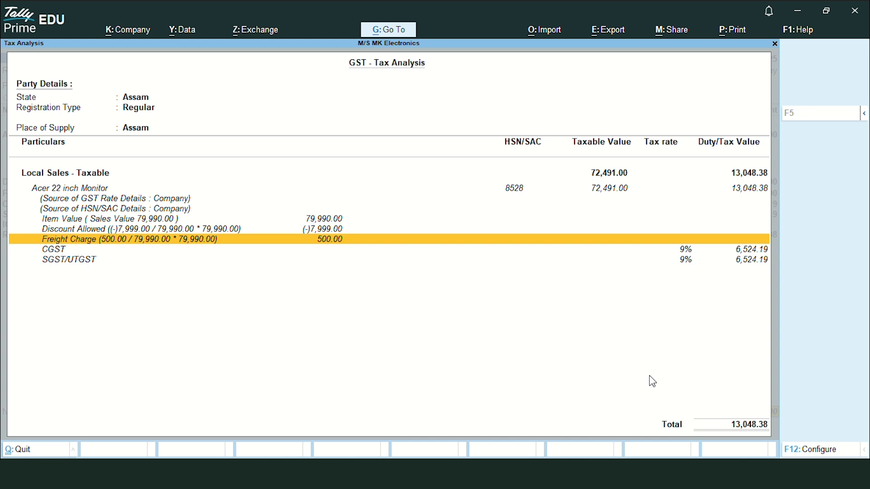
Step: Check the taxable value with the built-in calculator by computing 79990-7999 and 71991+500
key(ctrl+n)
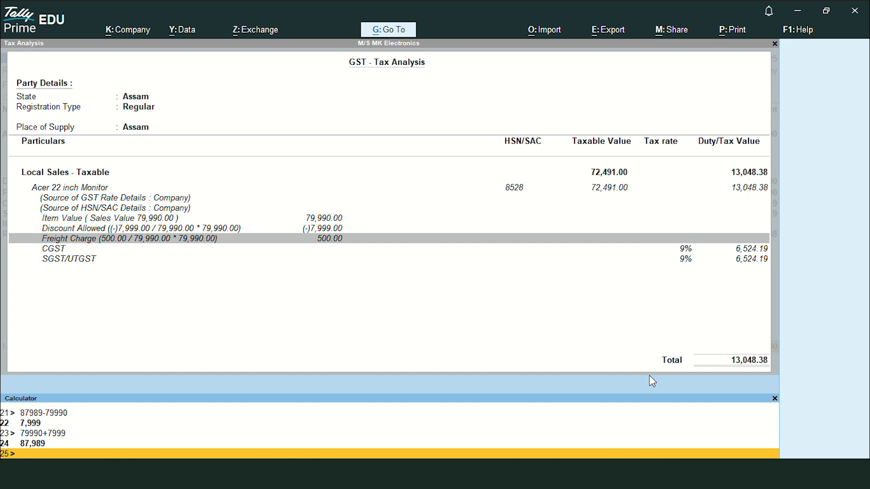
text(79990-7999)
key(Return)
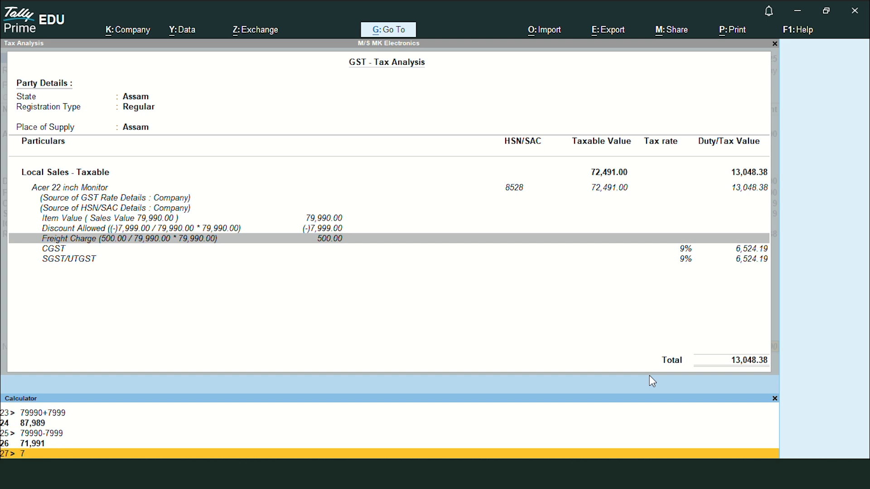
text(7199)
text(1+500)
key(Return)
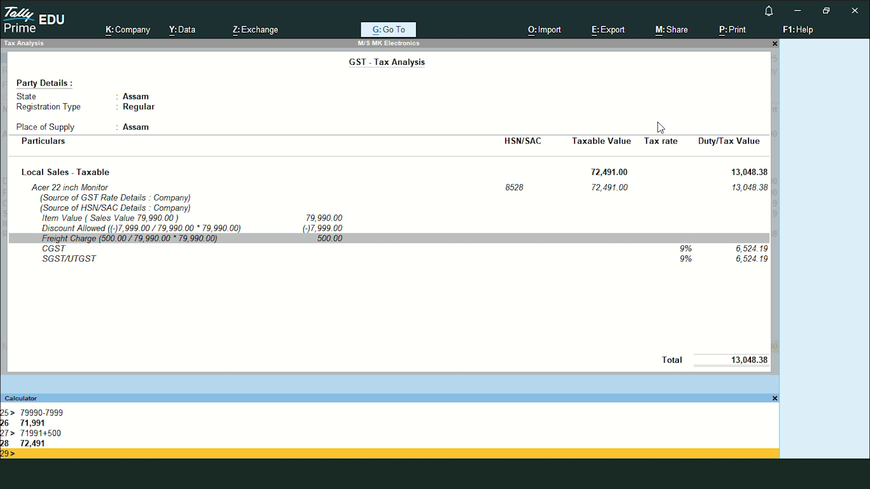
Step: Calculate 72491*9%, compare it with the CGST and SGST/UTGST lines of the tax analysis, and close the calculator
text(7249)
text(1*9%)
key(Return)
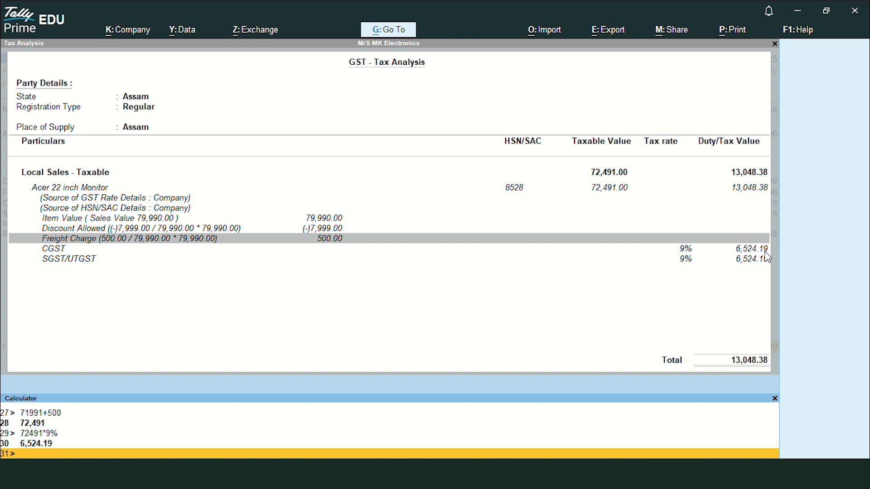
click(753, 251)
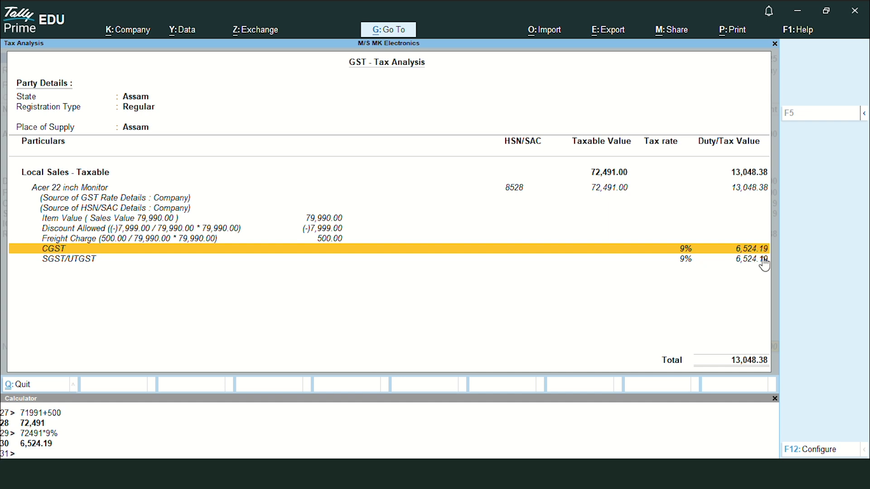
click(748, 260)
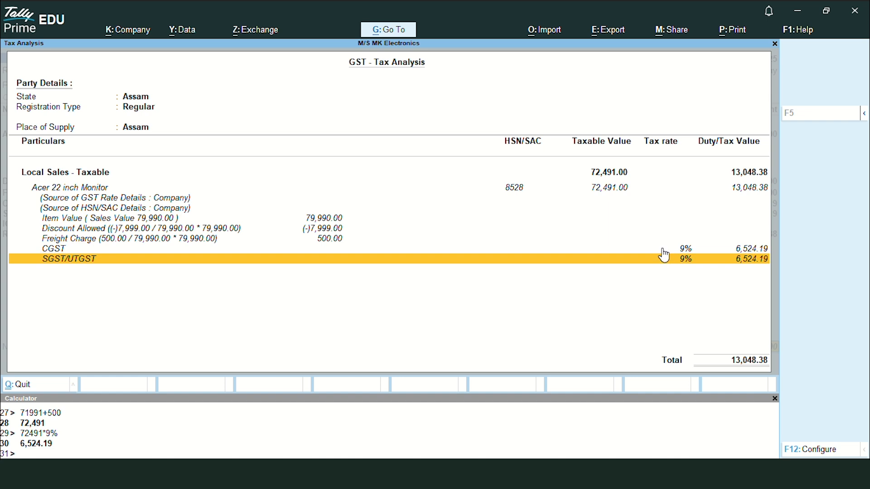
click(775, 400)
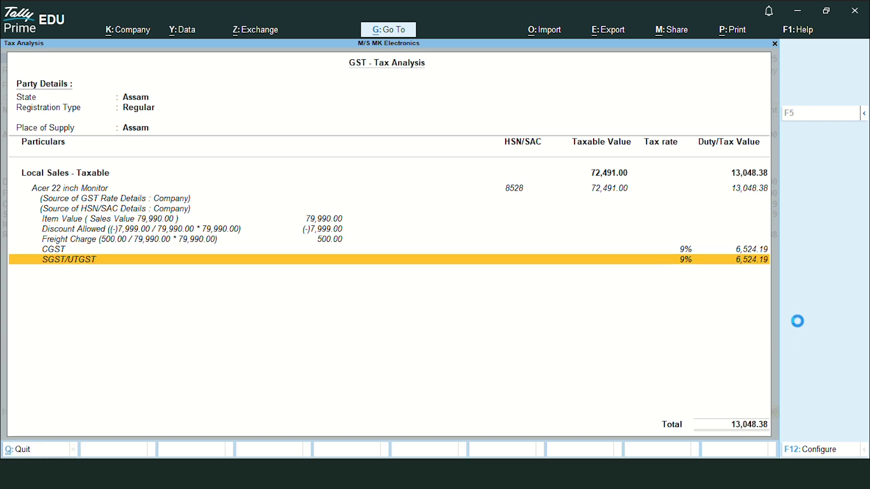
Step: Close the tax analysis, allocate the S.B Enterprise bill as New Ref 1, and save the sales voucher
key(Escape)
key(Return)
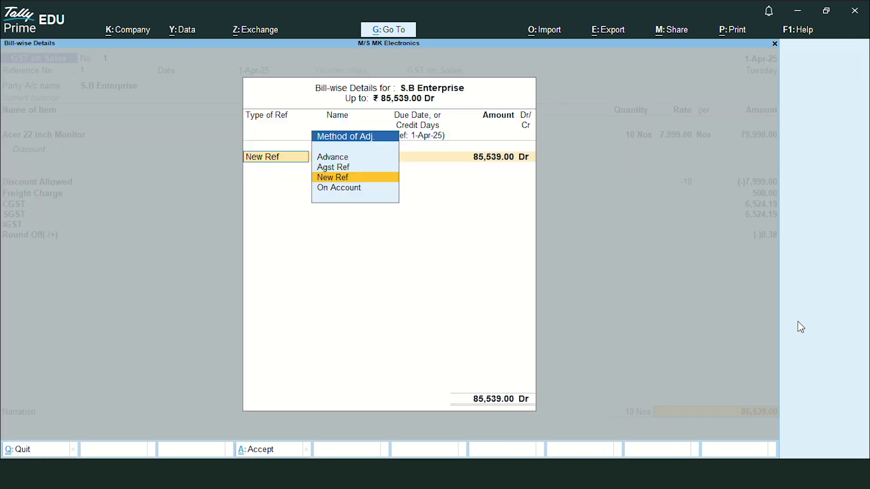
key(Return)
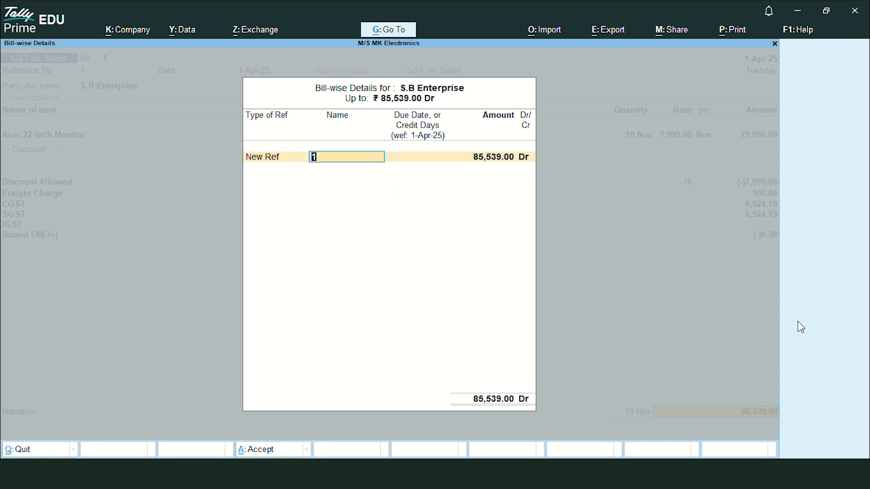
key(Return)
key(Return)
key(Return)
key(Return)
key(Return)
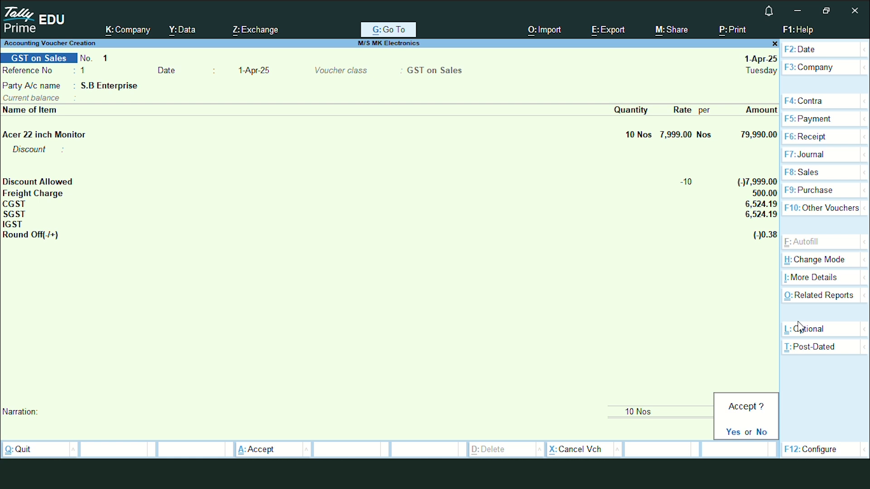
key(Return)
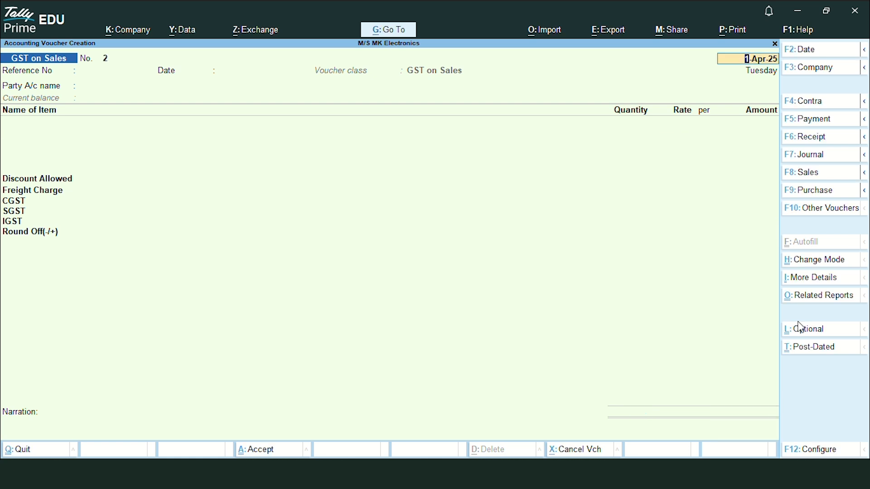
Step: Switch to the Excel workbook and read down the Transactions sheet to the end of the RK Enterprise sale
key(alt+Tab)
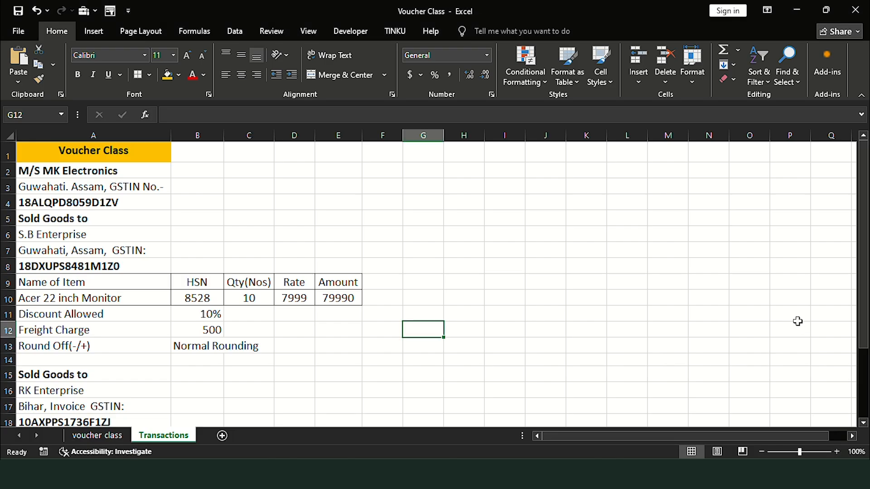
key(Down)
key(Down)
key(Down)
key(Down)
key(Down)
key(Down)
key(Down)
key(Down)
key(Down)
key(Down)
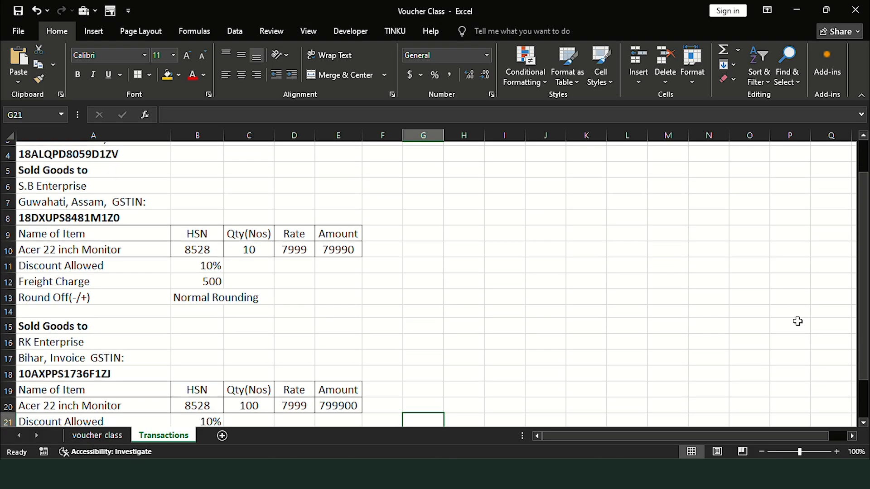
key(Down)
key(Down)
key(Down)
key(Down)
key(Left)
key(Left)
key(Left)
key(Left)
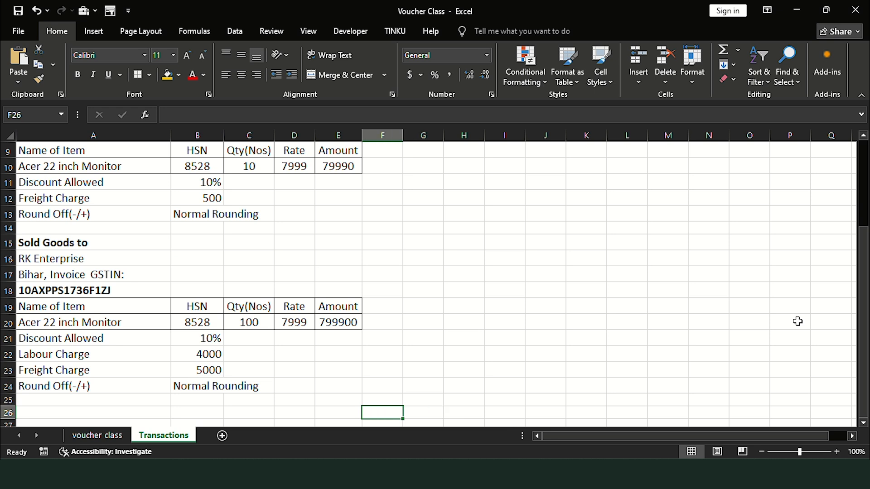
Step: Review the RK Enterprise sale from the round-off line up through charges, discount and item to the party name
key(Up)
key(Up)
key(Left)
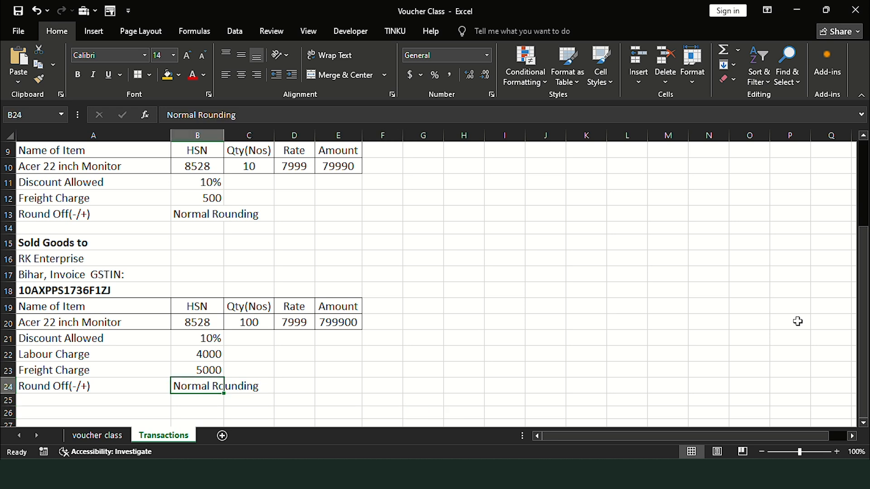
key(Left)
key(Up)
key(Up)
key(Up)
key(Up)
key(Up)
key(Up)
key(Up)
key(Up)
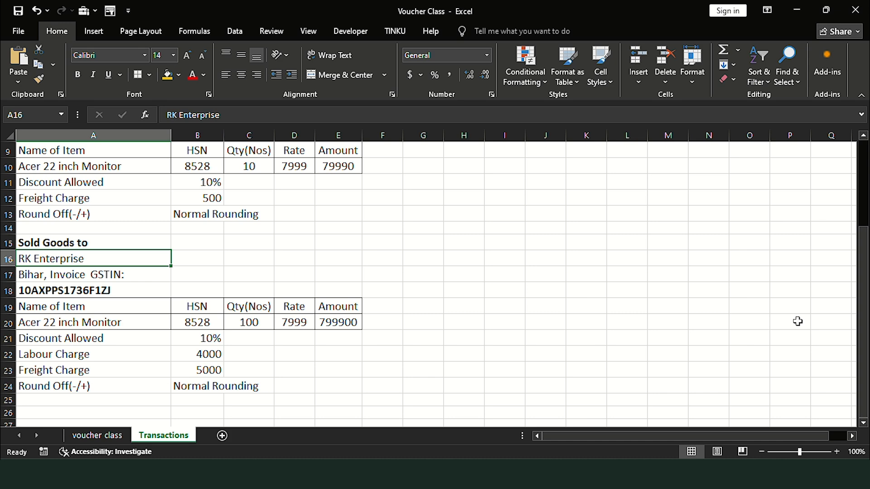
Step: Switch back to TallyPrime, reopen GST on Sales voucher entry, and set reference number 2 with party RK Enterprise
key(alt+Tab)
key(Escape)
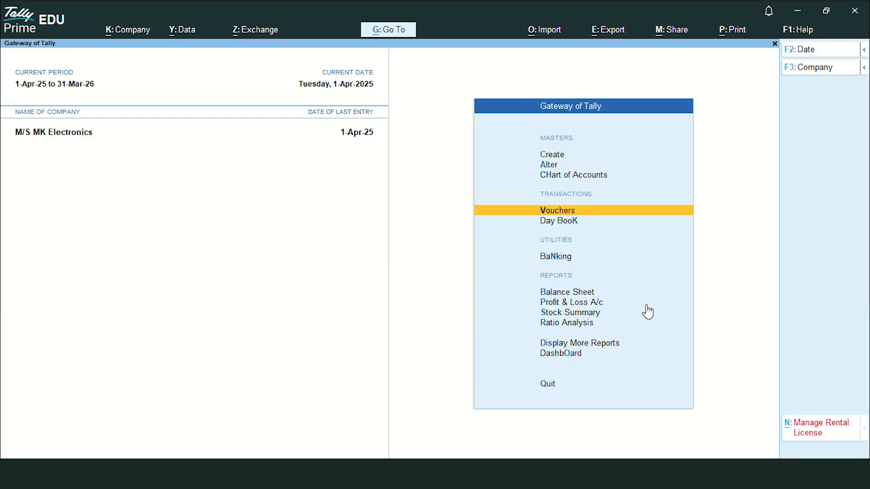
key(Return)
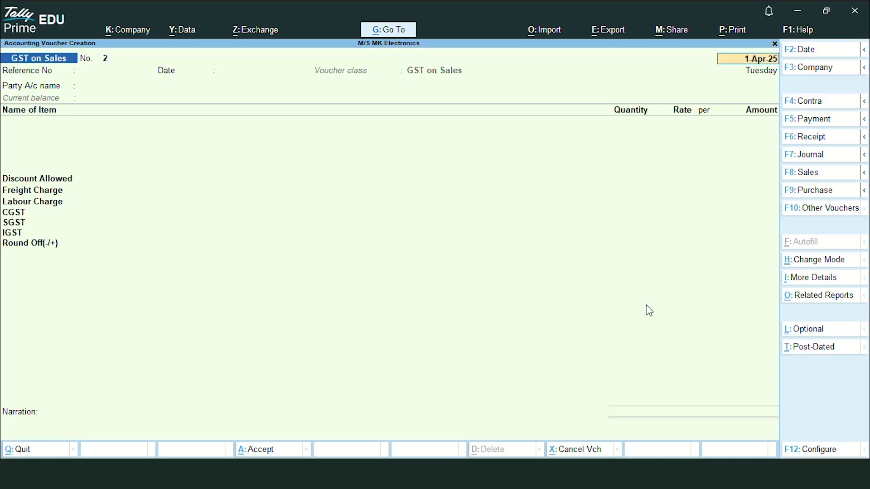
key(Return)
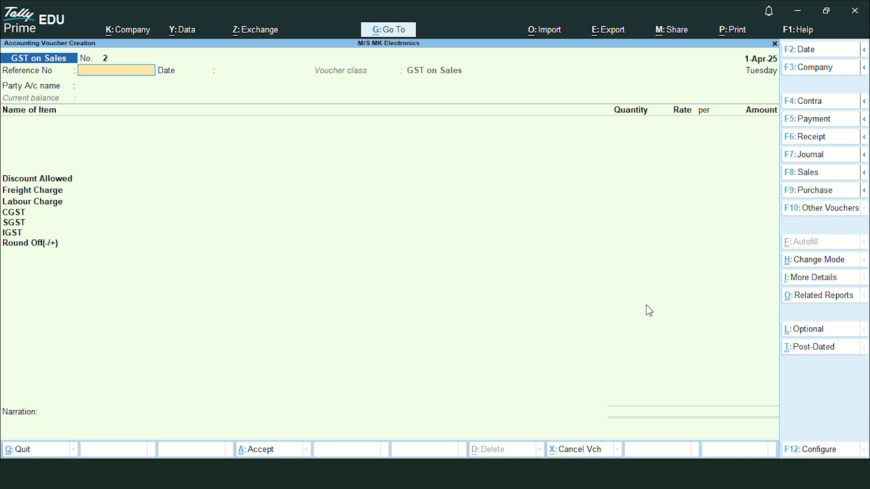
text(2)
key(Return)
key(Return)
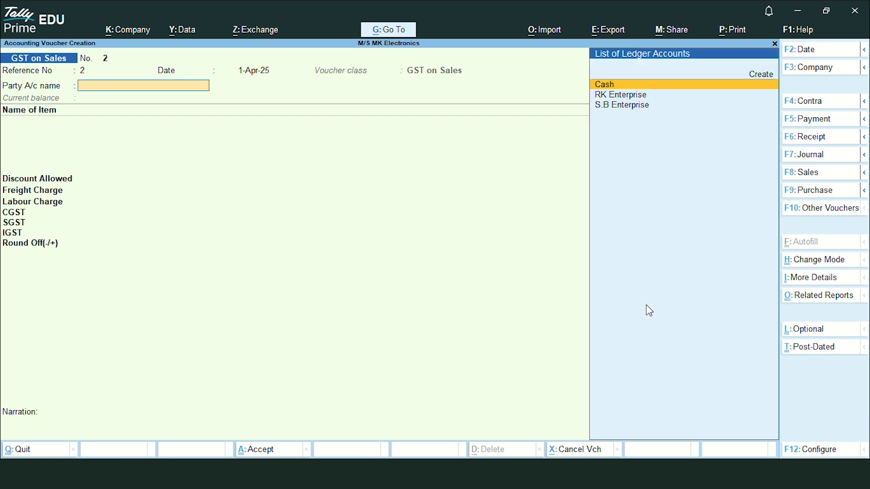
key(Down)
key(Return)
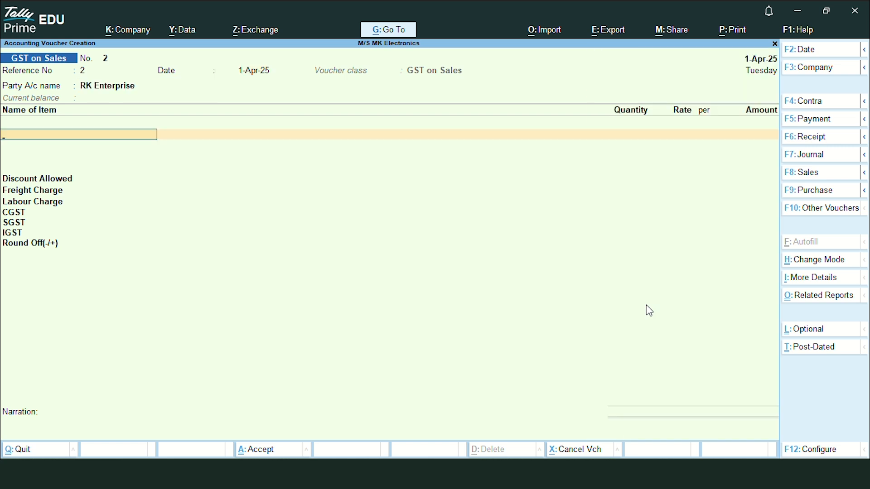
Step: Add the item Acer 22 inch Monitor with a quantity of 100 Nos at a rate of 7,999.00
text(a)
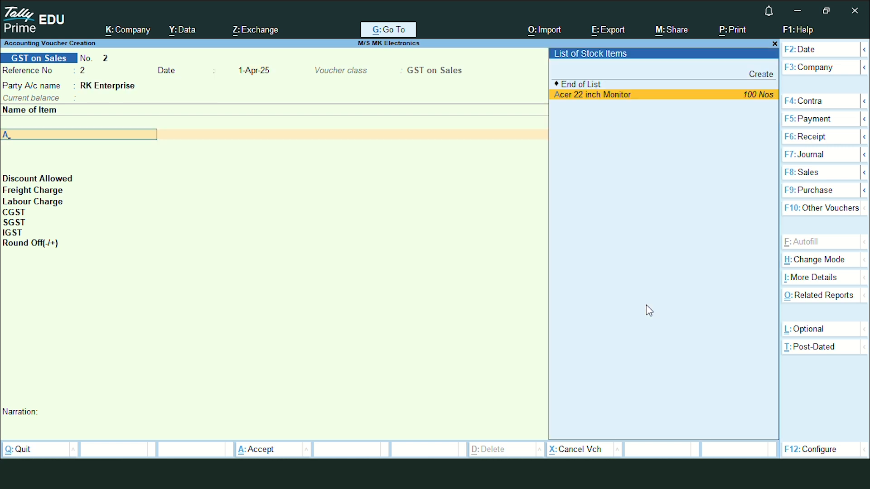
key(Return)
text(100)
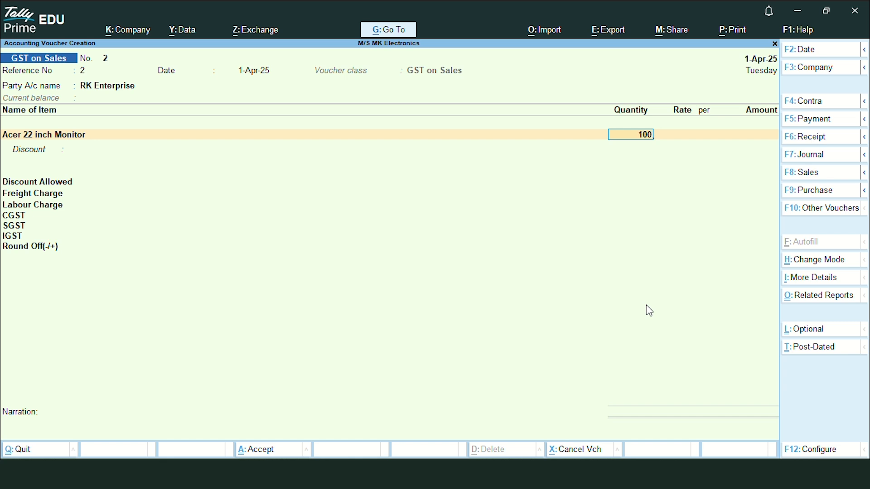
key(Return)
key(Return)
key(Return)
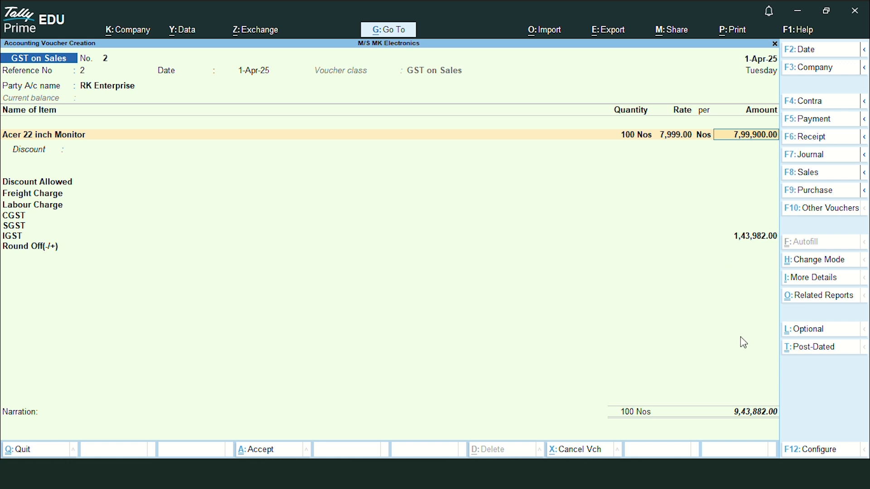
key(Return)
key(Return)
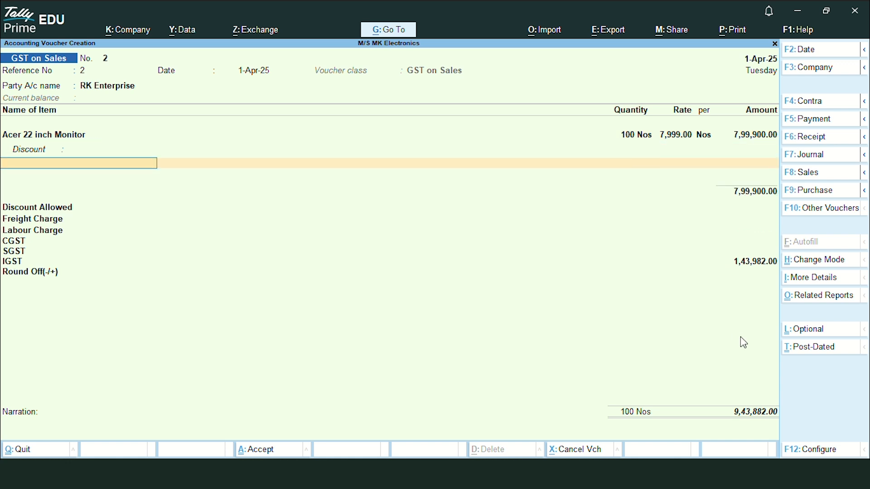
key(Return)
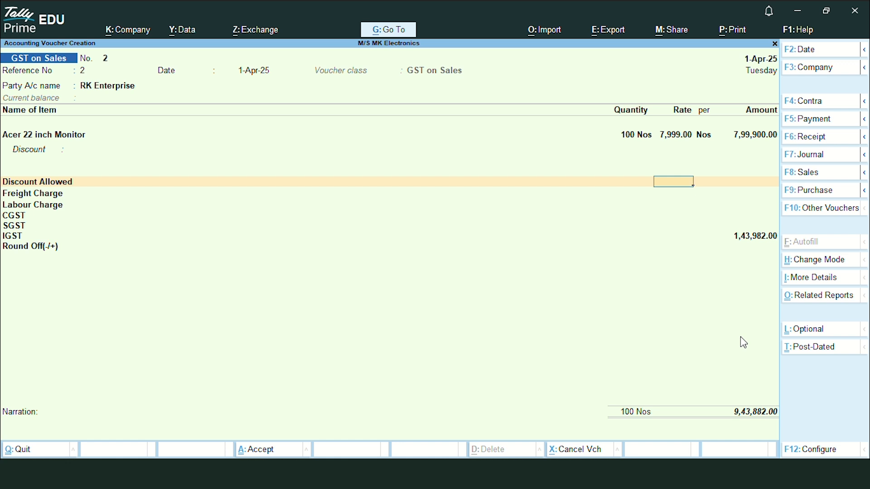
Step: Set the Discount Allowed rate to -10 and, after checking the Excel sheet, the Freight Charge amount to 5000
text(-10)
key(Return)
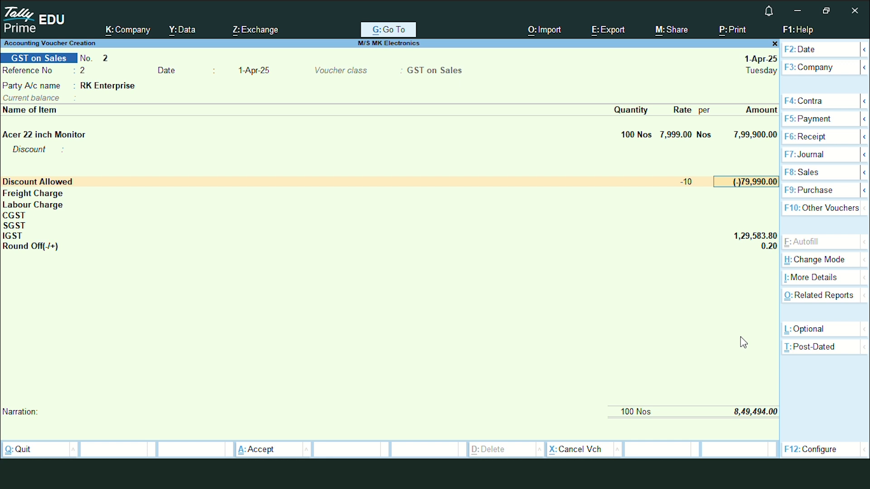
key(Return)
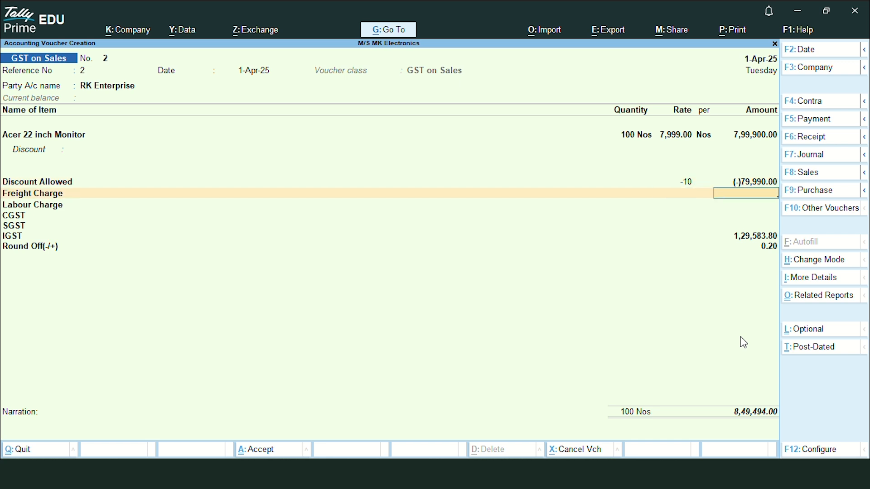
key(alt+Tab)
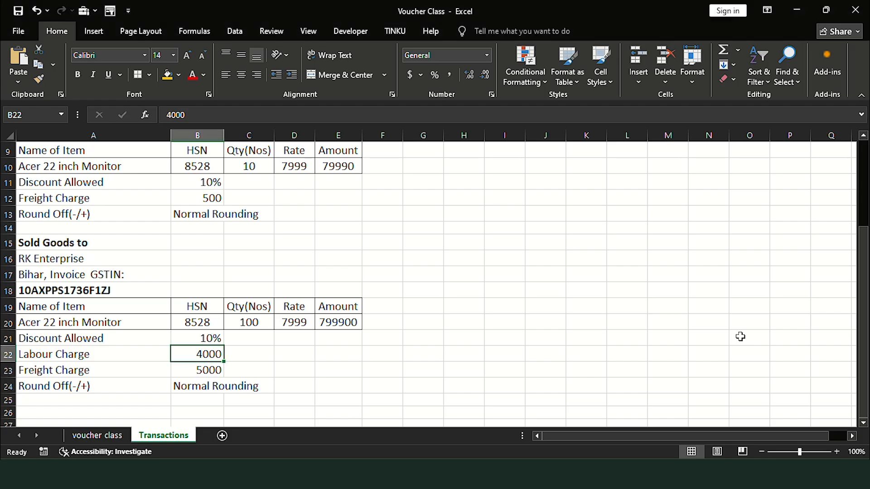
key(alt+Tab)
text(5000)
key(Return)
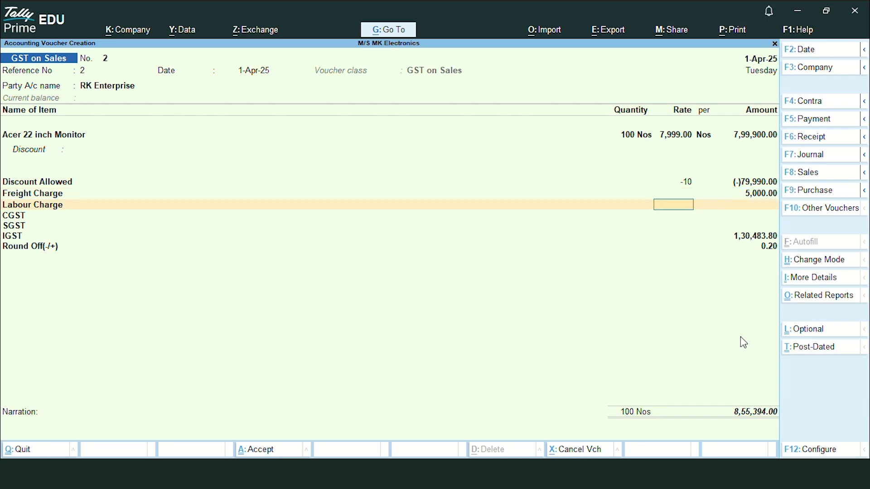
Step: Recheck the Excel sheet and set the voucher's Labour Charge amount to 4000
key(Return)
key(alt+Tab)
key(alt+Tab)
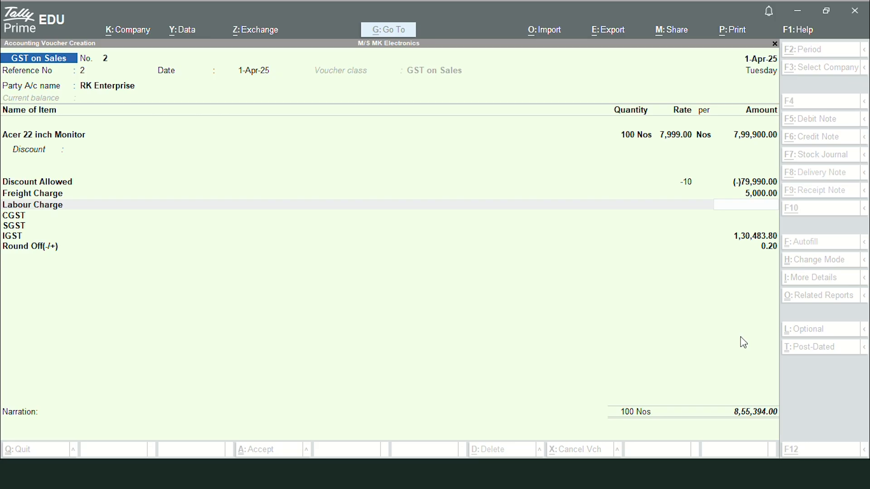
text(4000)
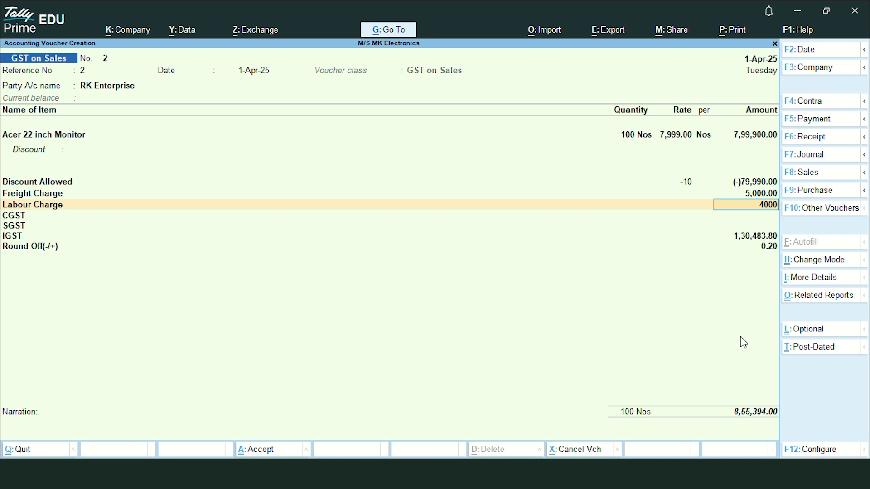
key(Return)
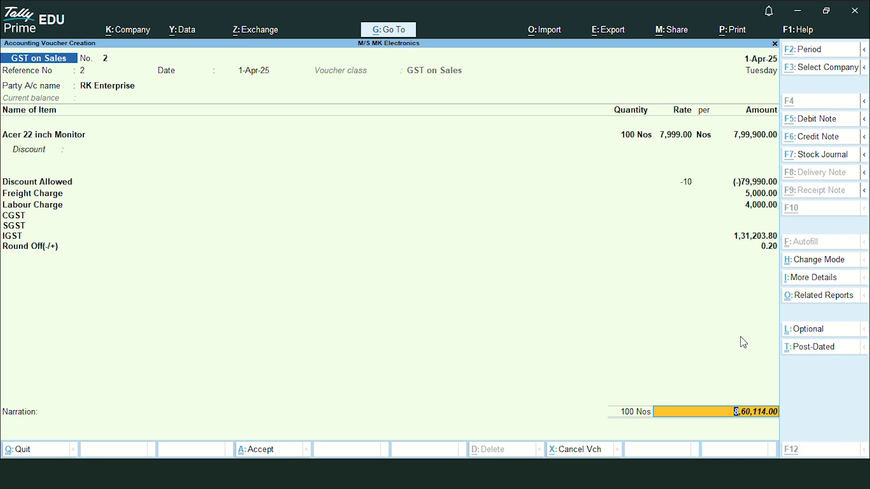
Step: Open the voucher's detailed GST tax analysis, examine the item value, discount, freight, labour and IGST lines, and close it
key(ctrl+o)
key(F5)
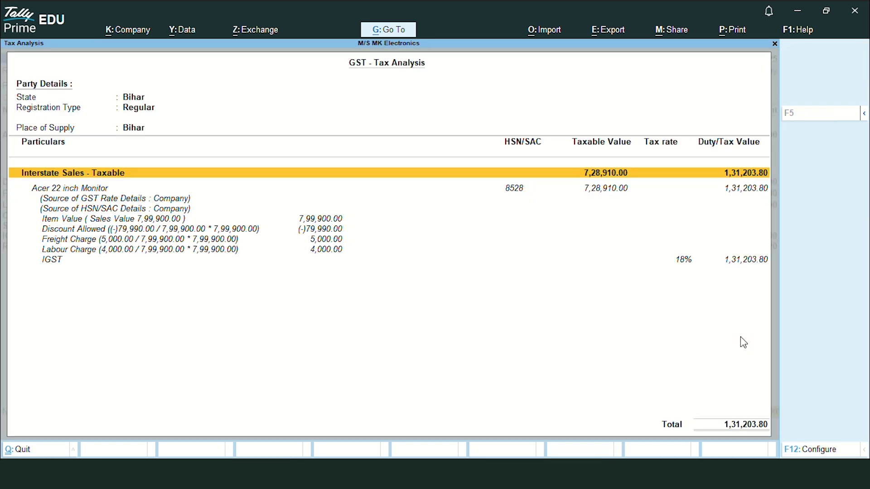
key(Down)
key(Down)
key(Down)
key(Down)
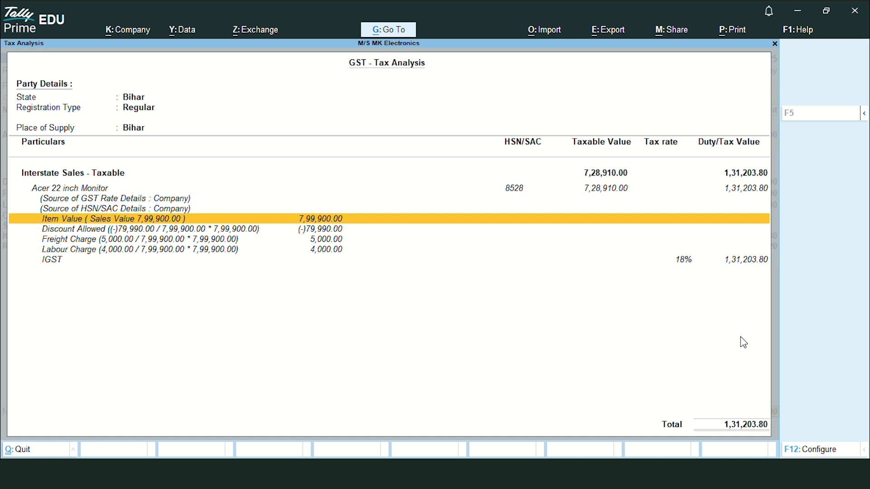
key(Down)
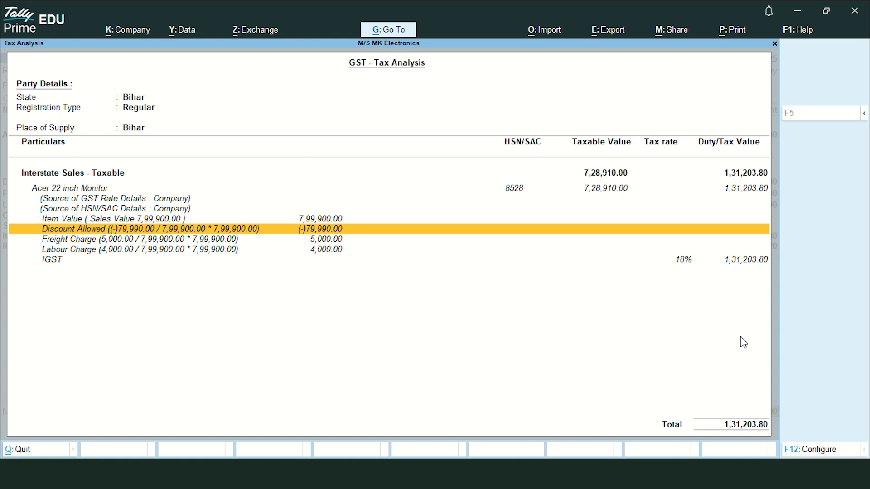
key(Down)
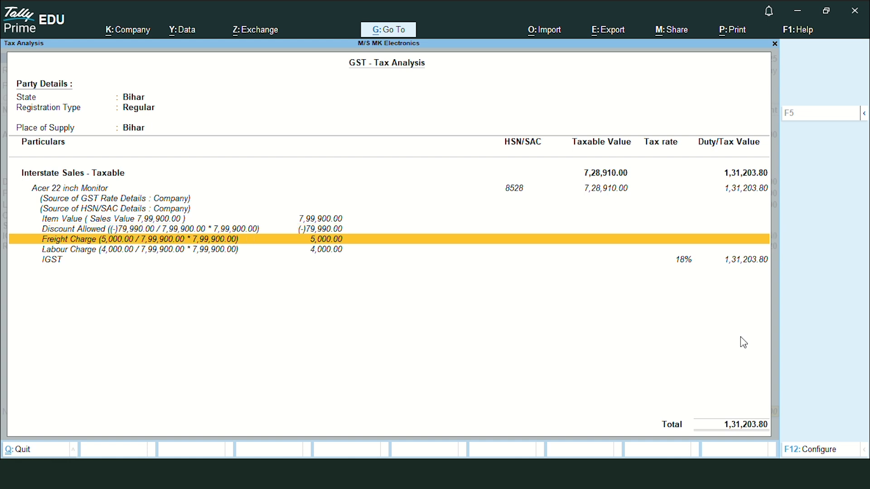
key(Down)
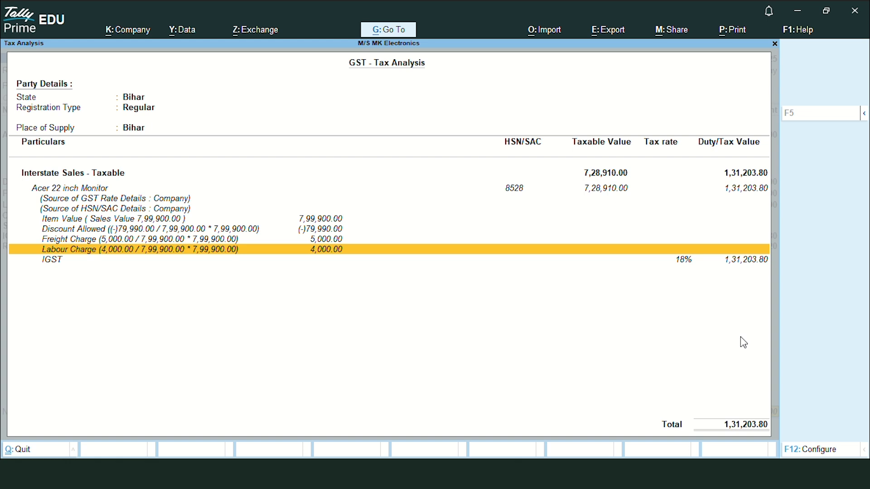
key(Up)
key(Up)
key(Up)
key(Up)
key(Up)
key(Up)
key(Up)
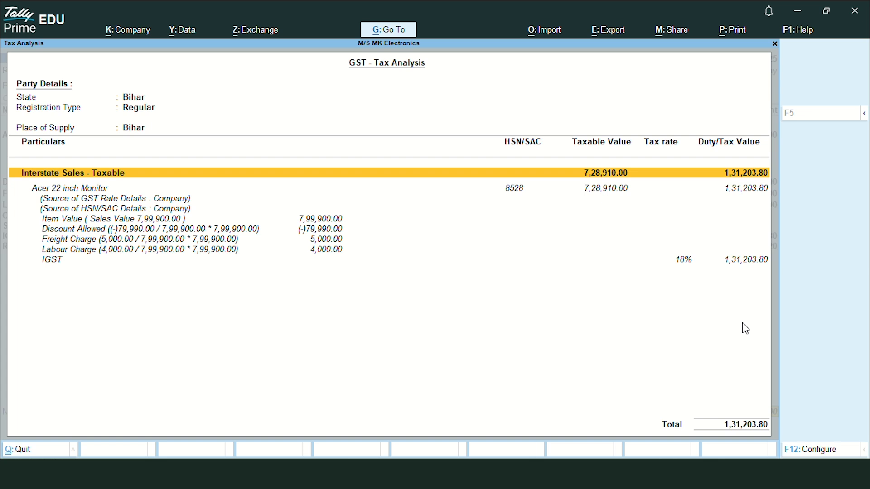
key(Escape)
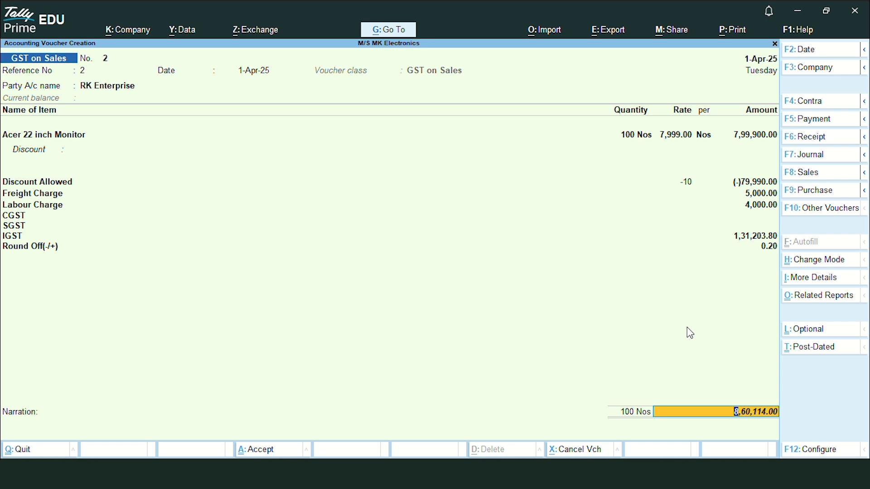
Step: Allocate the RK Enterprise bill as a New Ref in the bill-wise details and save the voucher
key(Return)
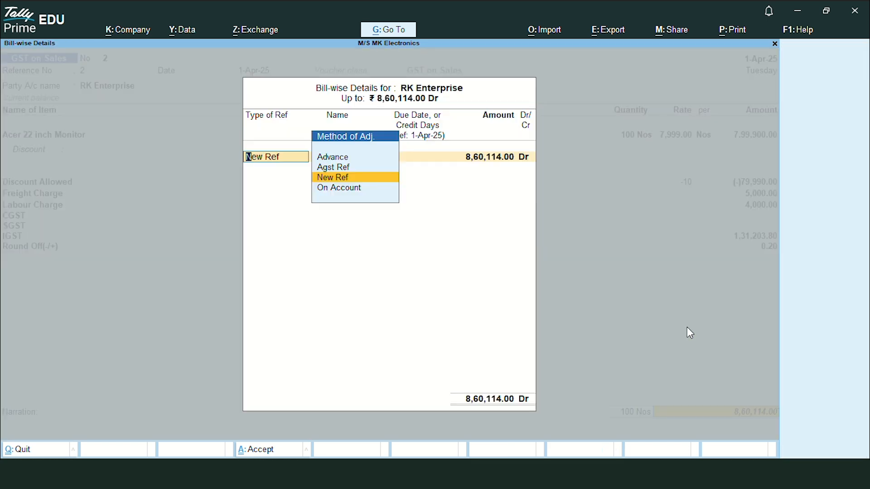
key(Return)
key(Return)
key(Return)
key(Return)
key(Return)
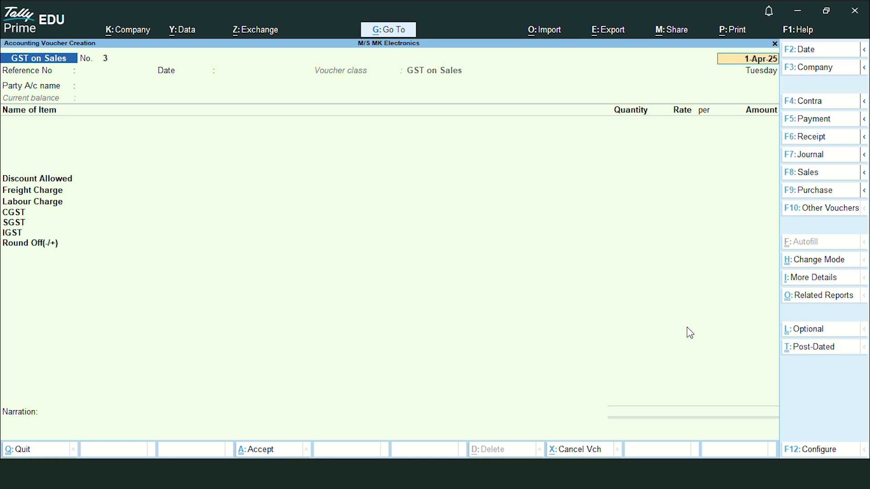
Step: Open the saved RK Enterprise sales voucher, preview its Tax Invoice at enlarged size to check the charges and IGST, and close the preview
key(Page_Up)
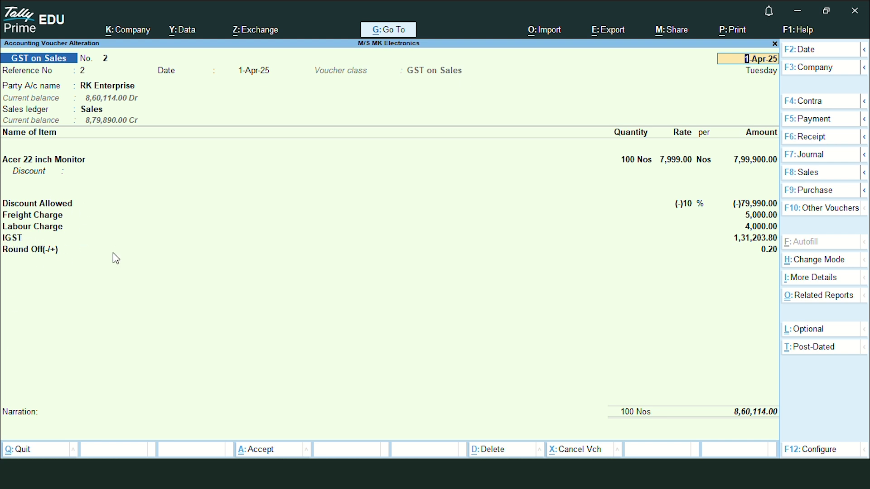
key(ctrl+p)
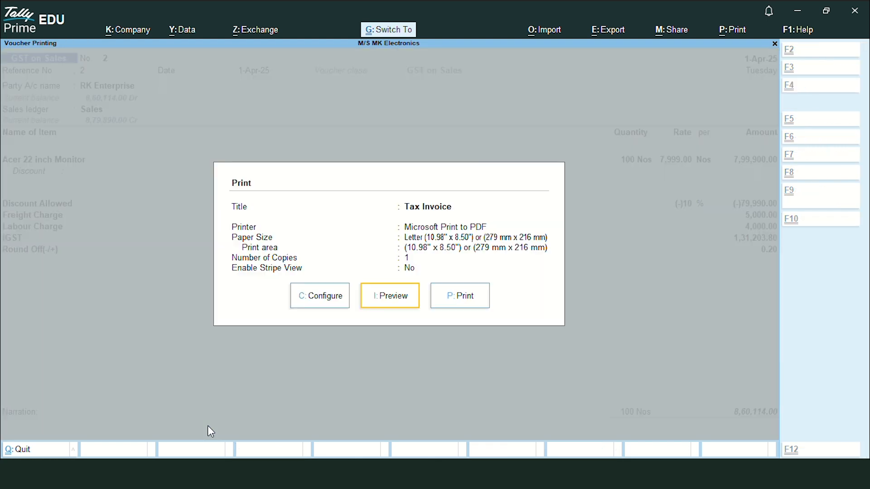
key(i)
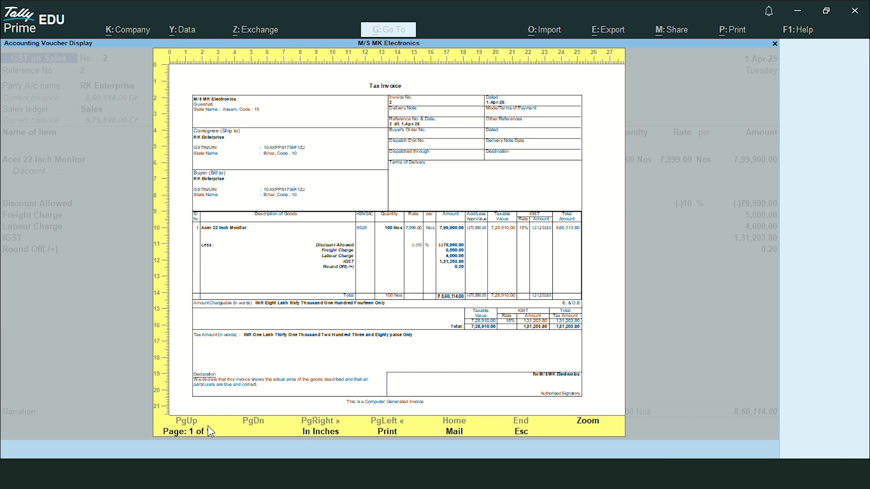
key(alt+z)
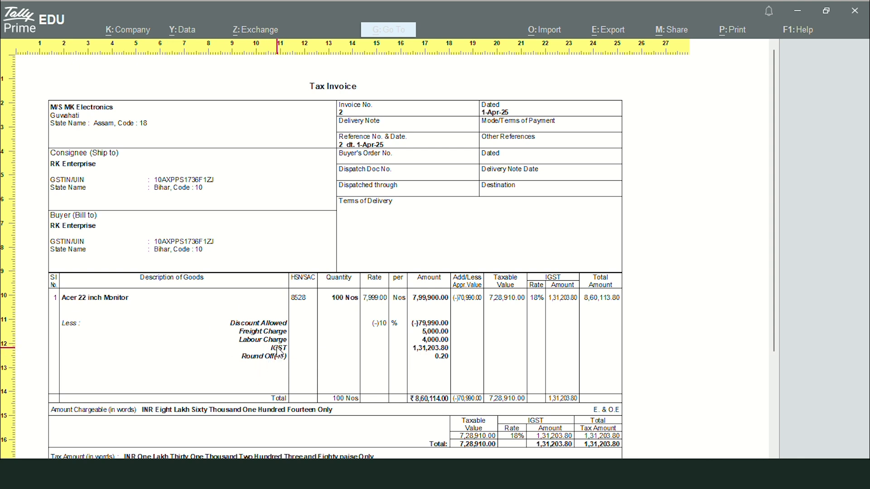
key(Escape)
key(Escape)
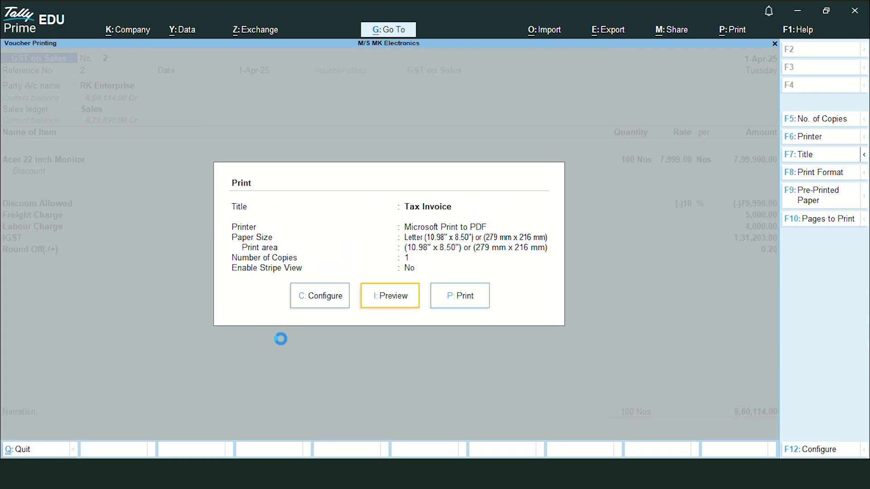
key(Escape)
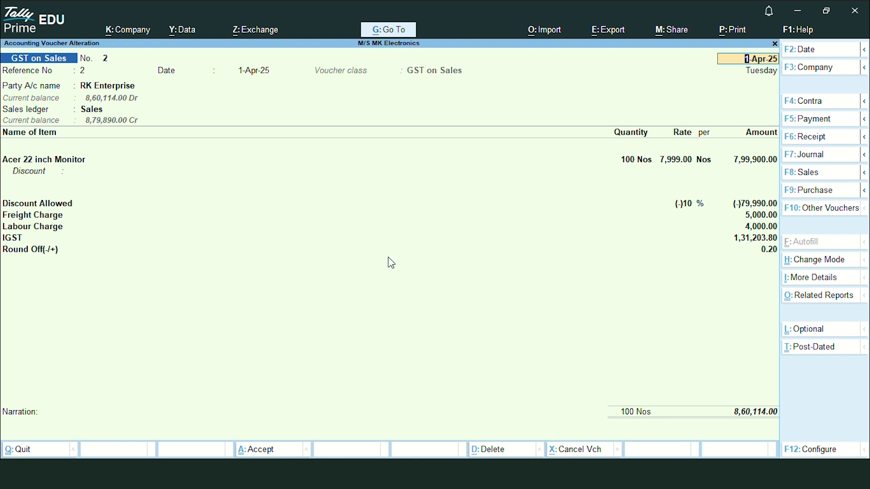
Step: Go back to the S.B Enterprise sales voucher, preview its Tax Invoice to check the discount, freight, CGST and SGST lines, and close it
key(Page_Up)
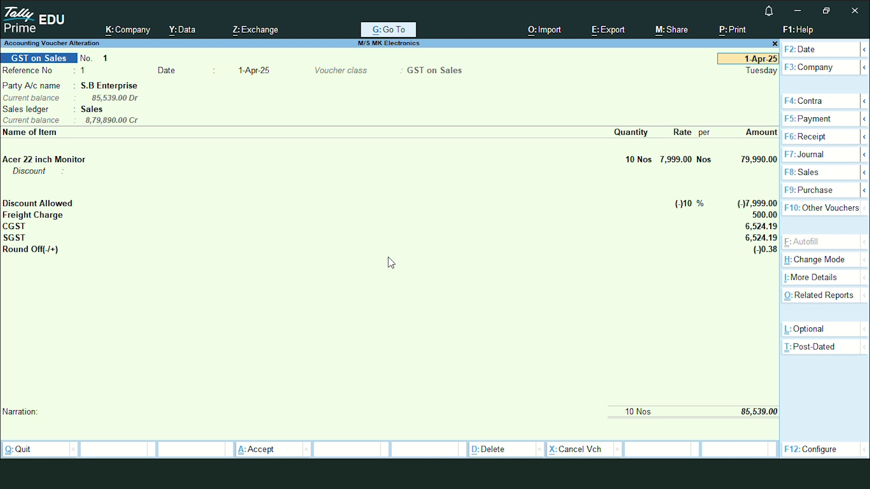
key(ctrl)
key(ctrl+p)
key(i)
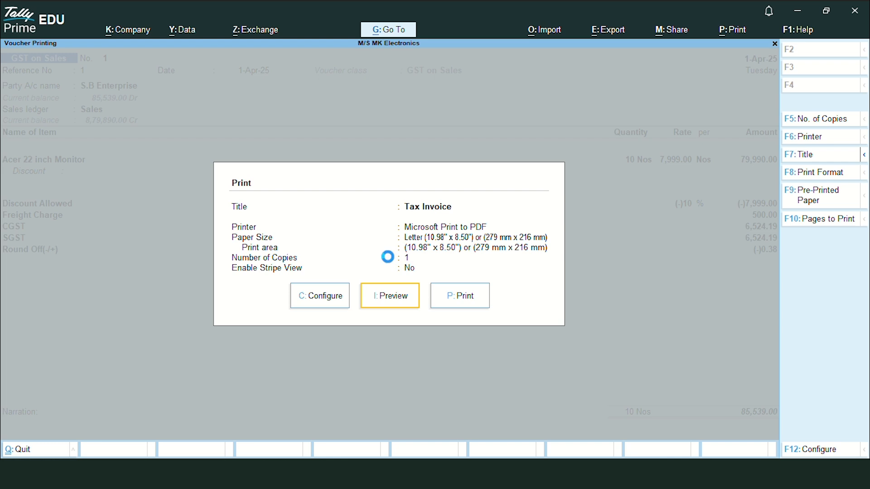
key(Return)
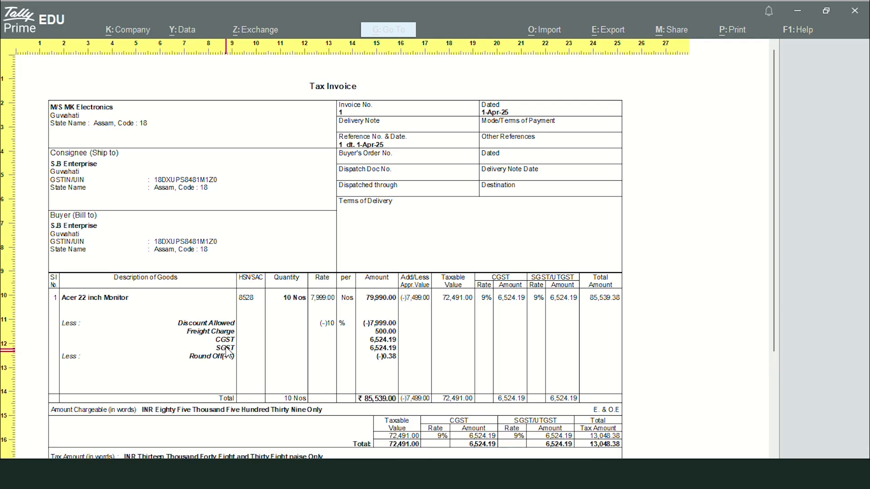
key(Return)
key(Escape)
key(Escape)
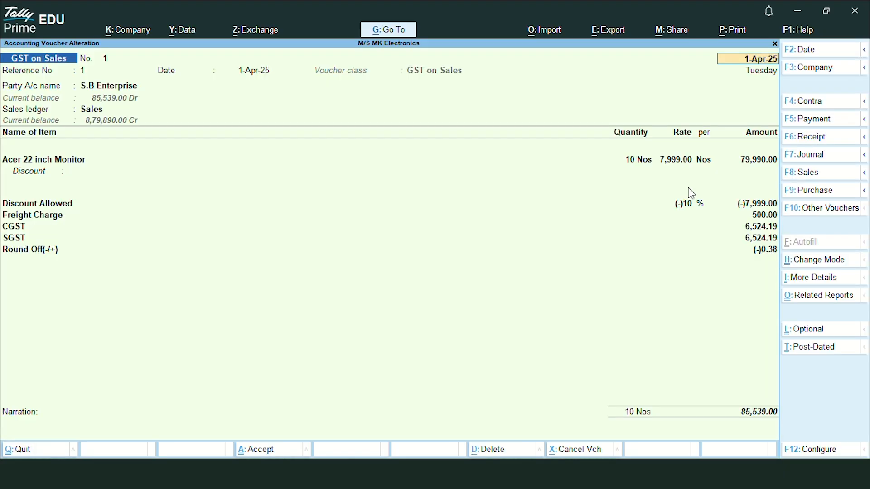